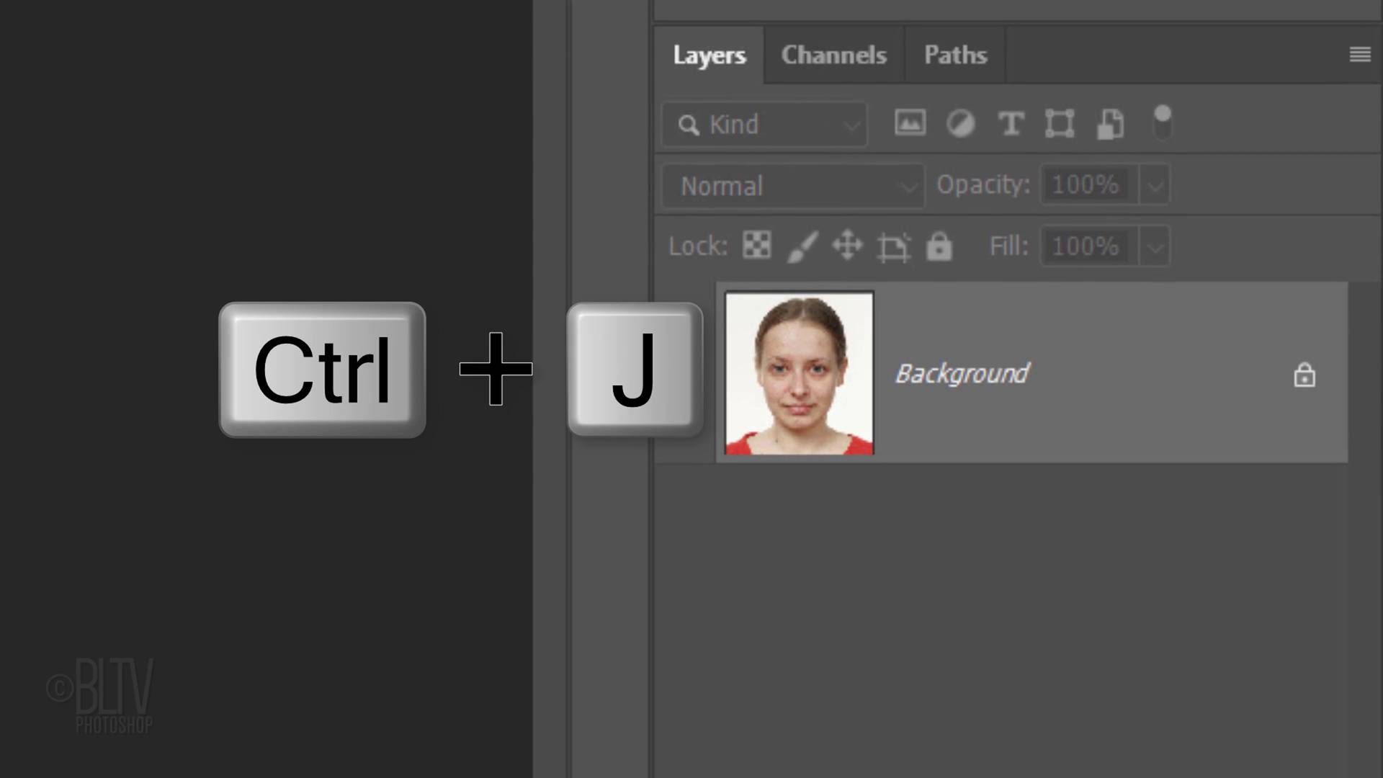
Duplicate Background as Layer 1, zoom in on the face, and frame the eyes
key("ctrl+j")
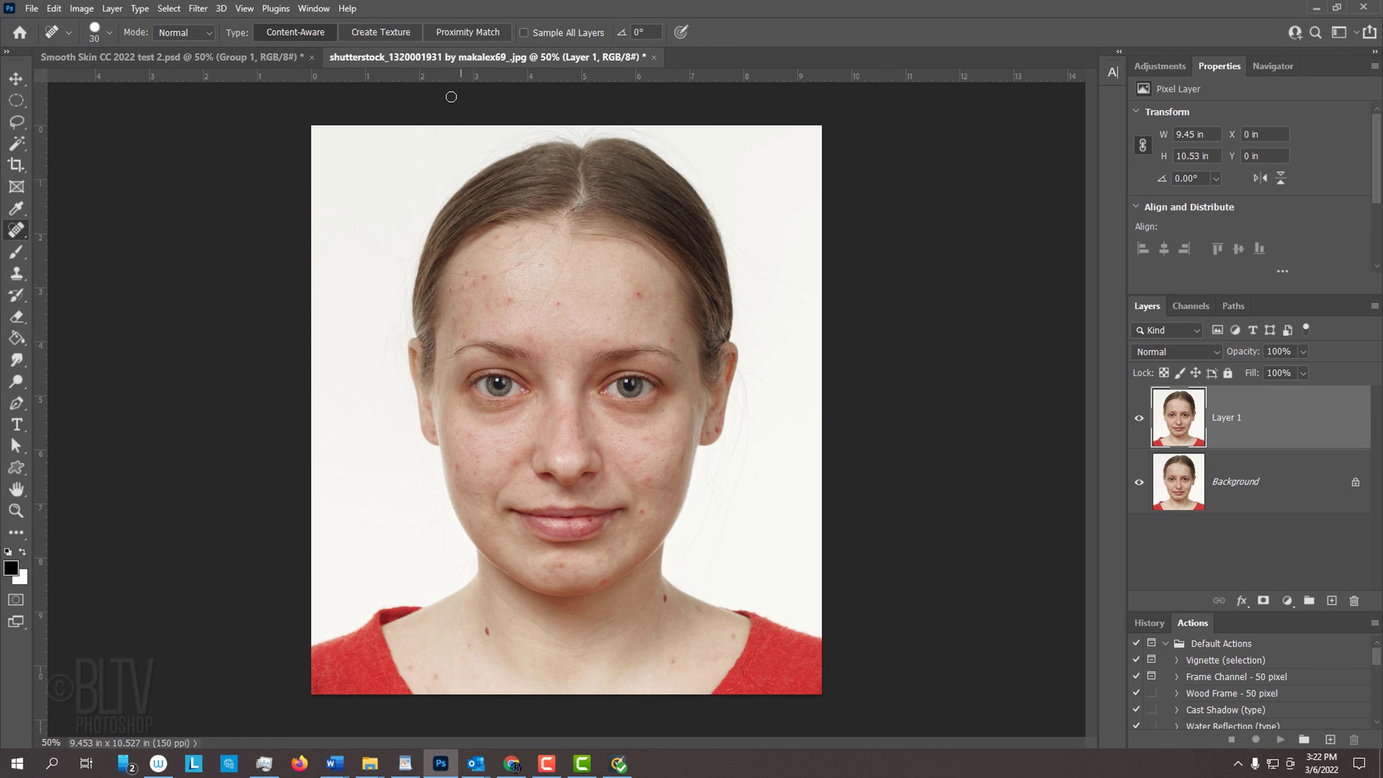
key("z")
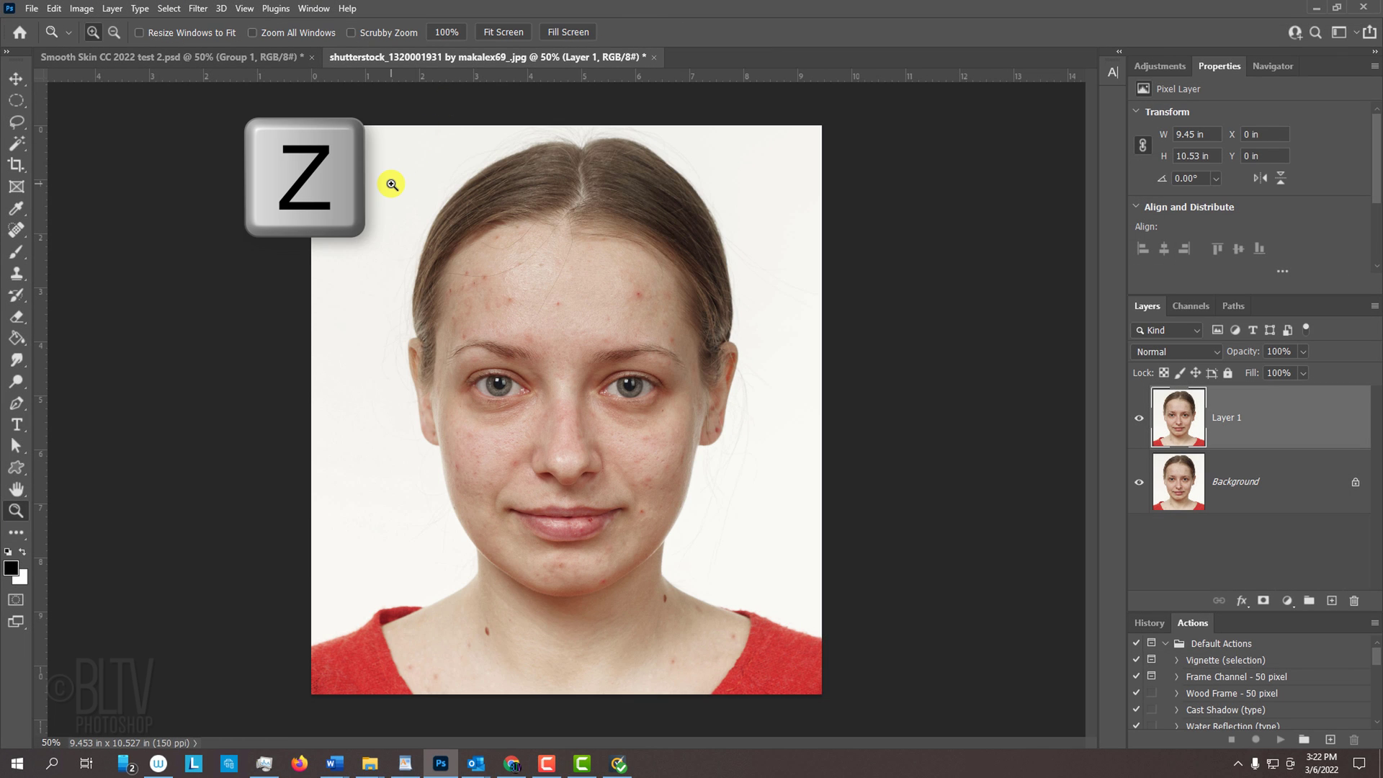
left_click_drag(385, 182, 758, 465)
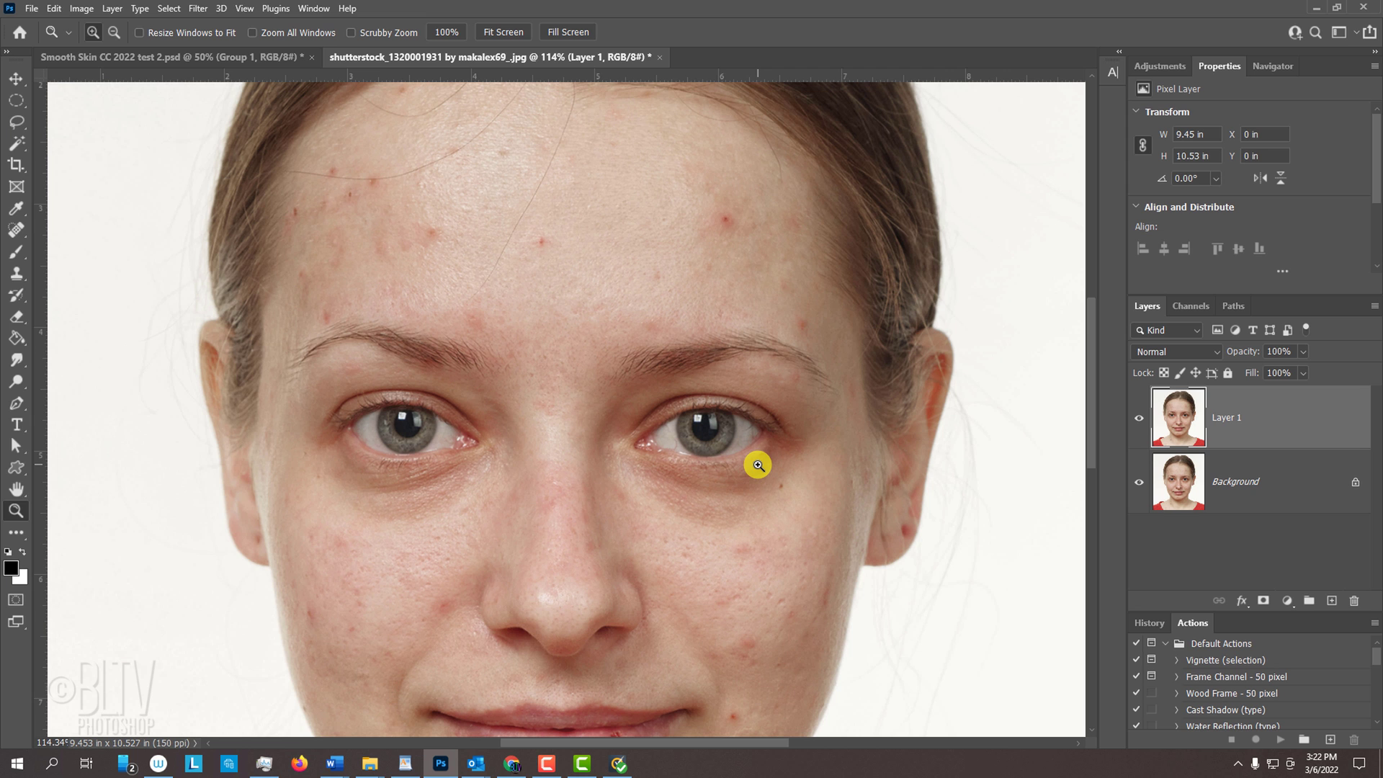
key("space")
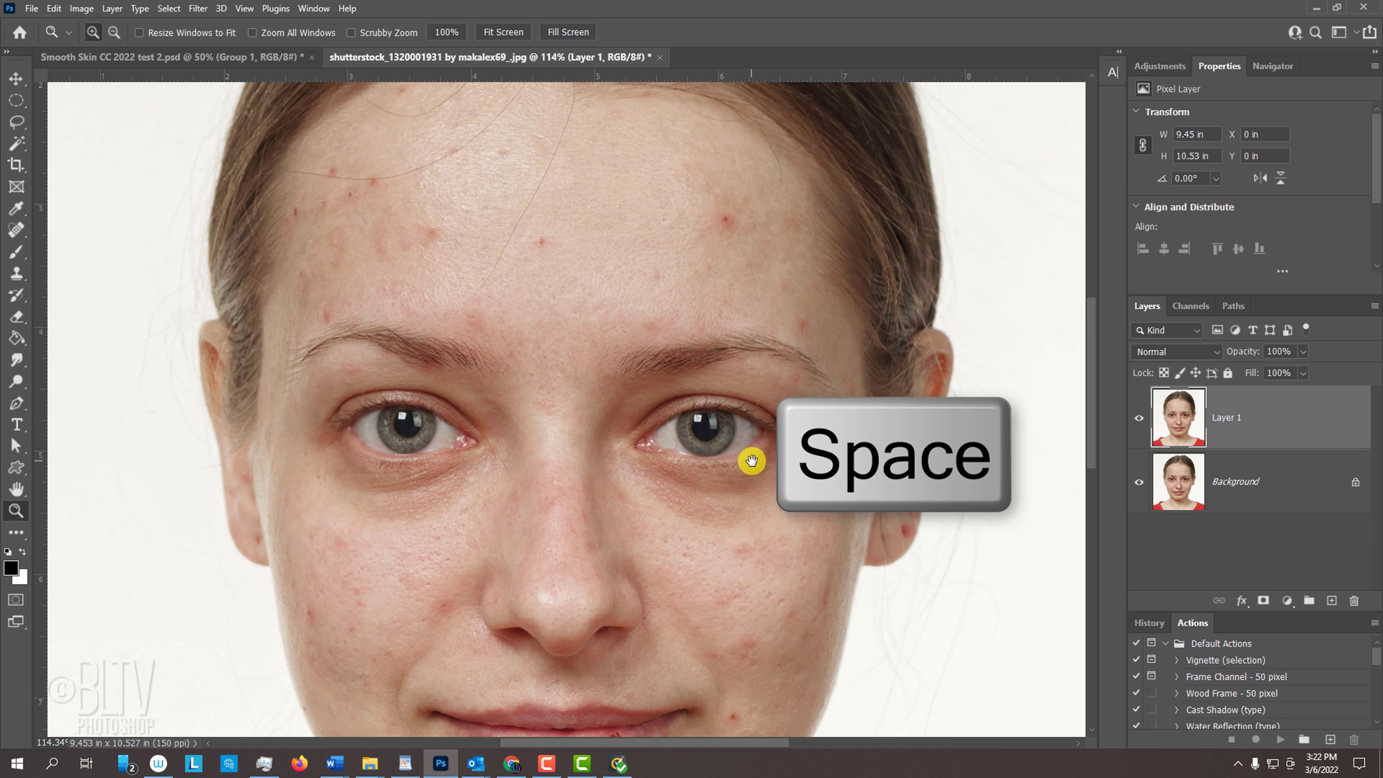
left_click_drag(750, 462, 759, 489)
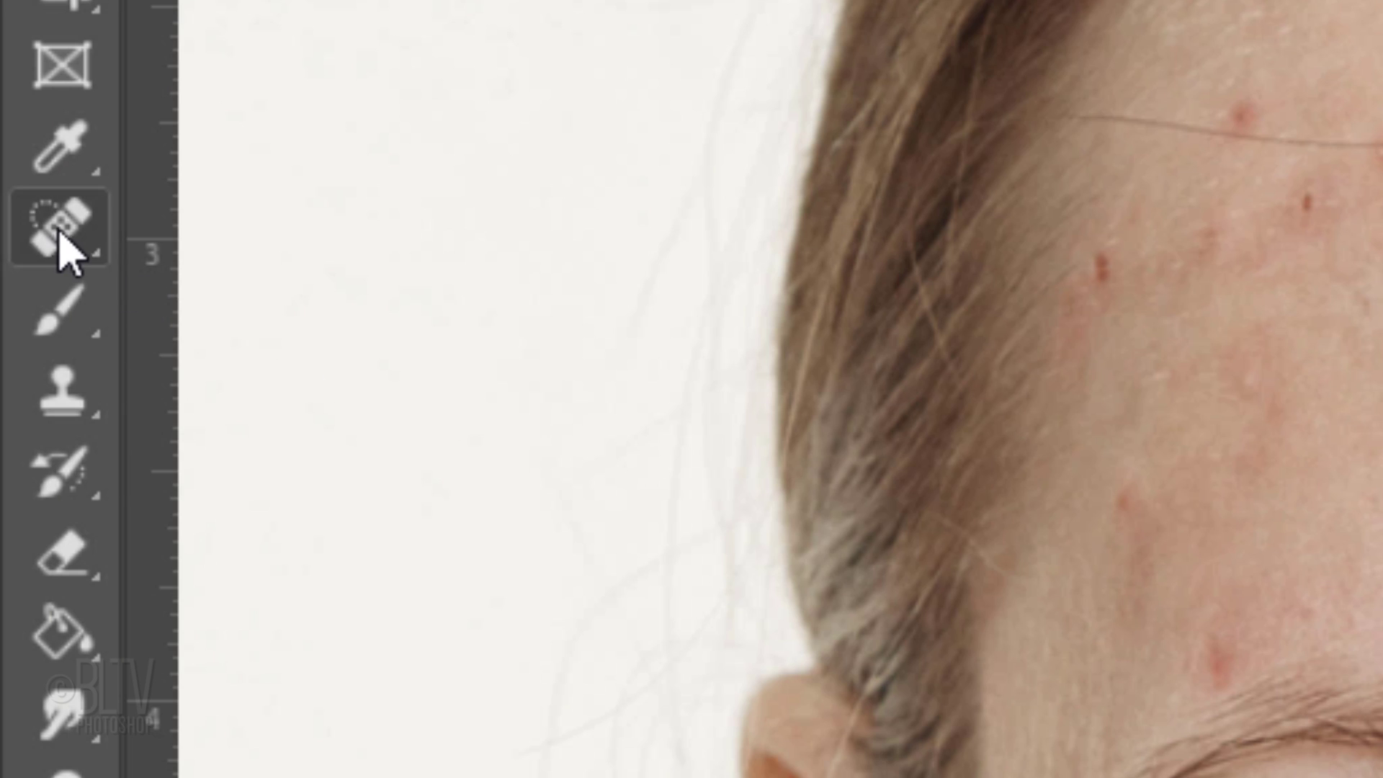
right_click(14, 231)
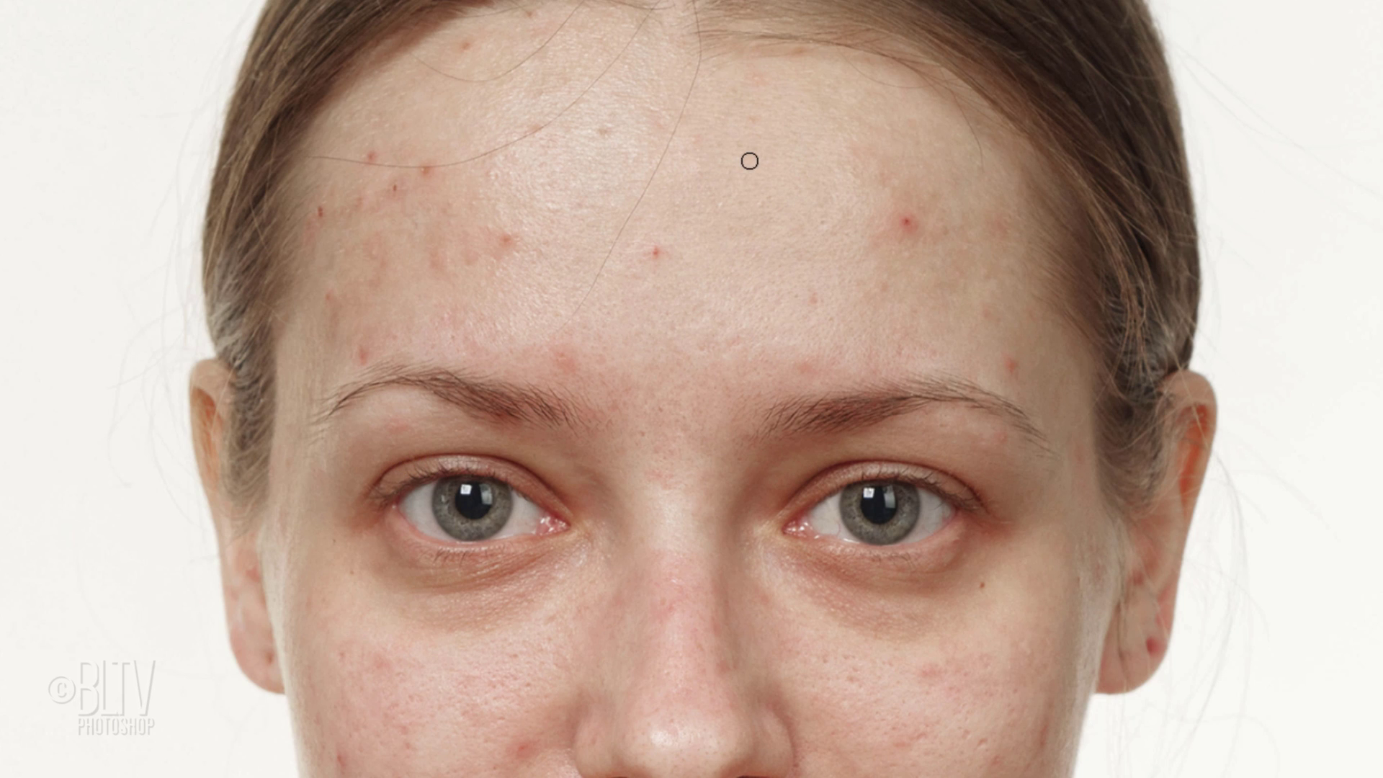
Enlarge the brush, sample clean forehead skin, and paint out the first hair strand
key("Caps_Lock")
key("Caps_Lock")
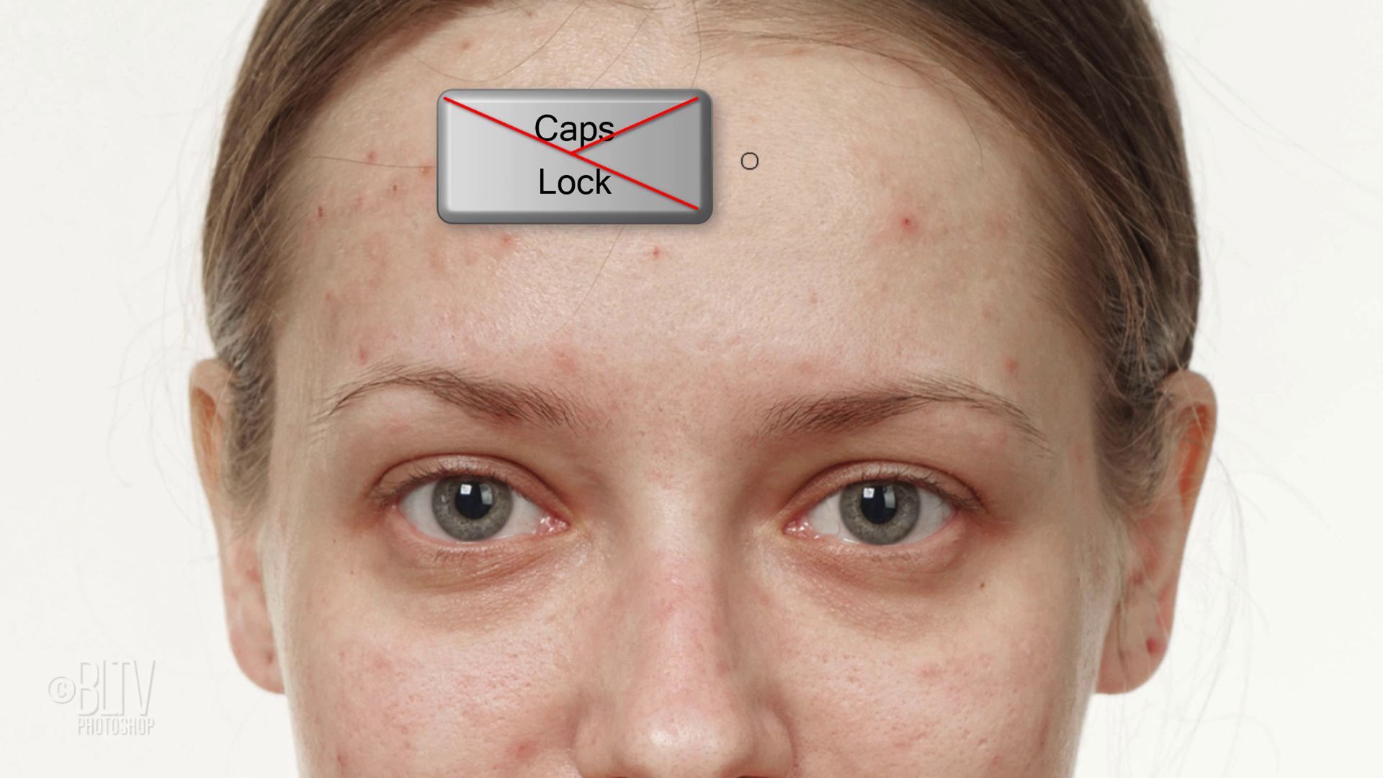
key("bracketleft")
key("bracketright")
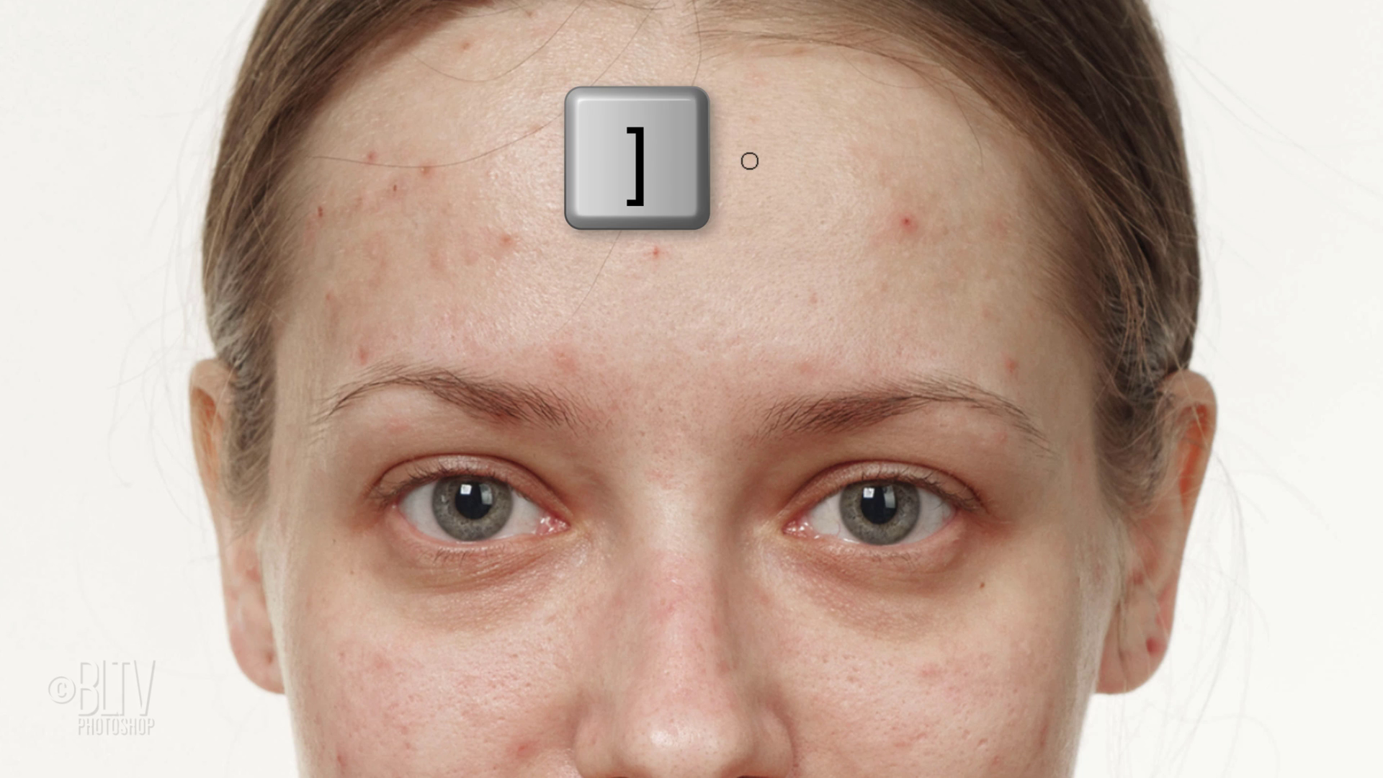
key("bracketright")
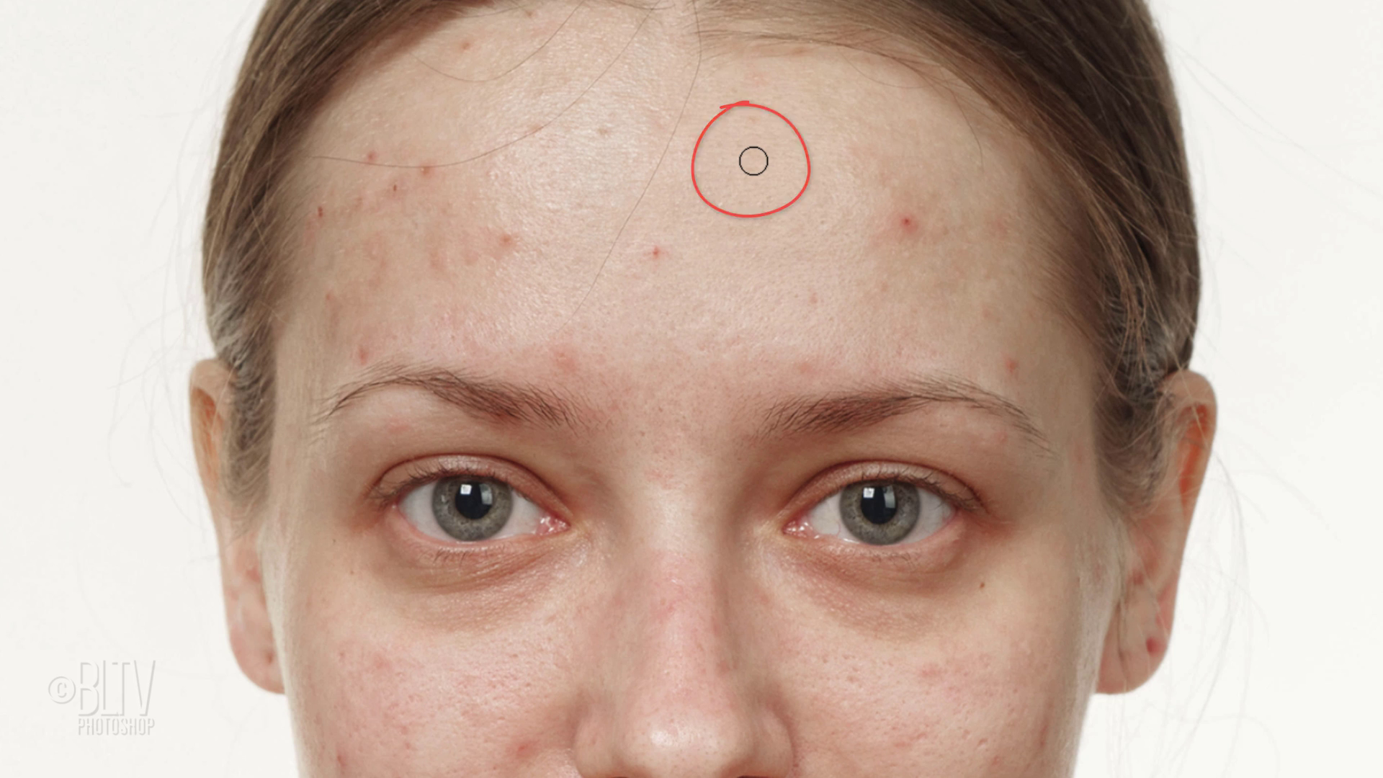
key("alt")
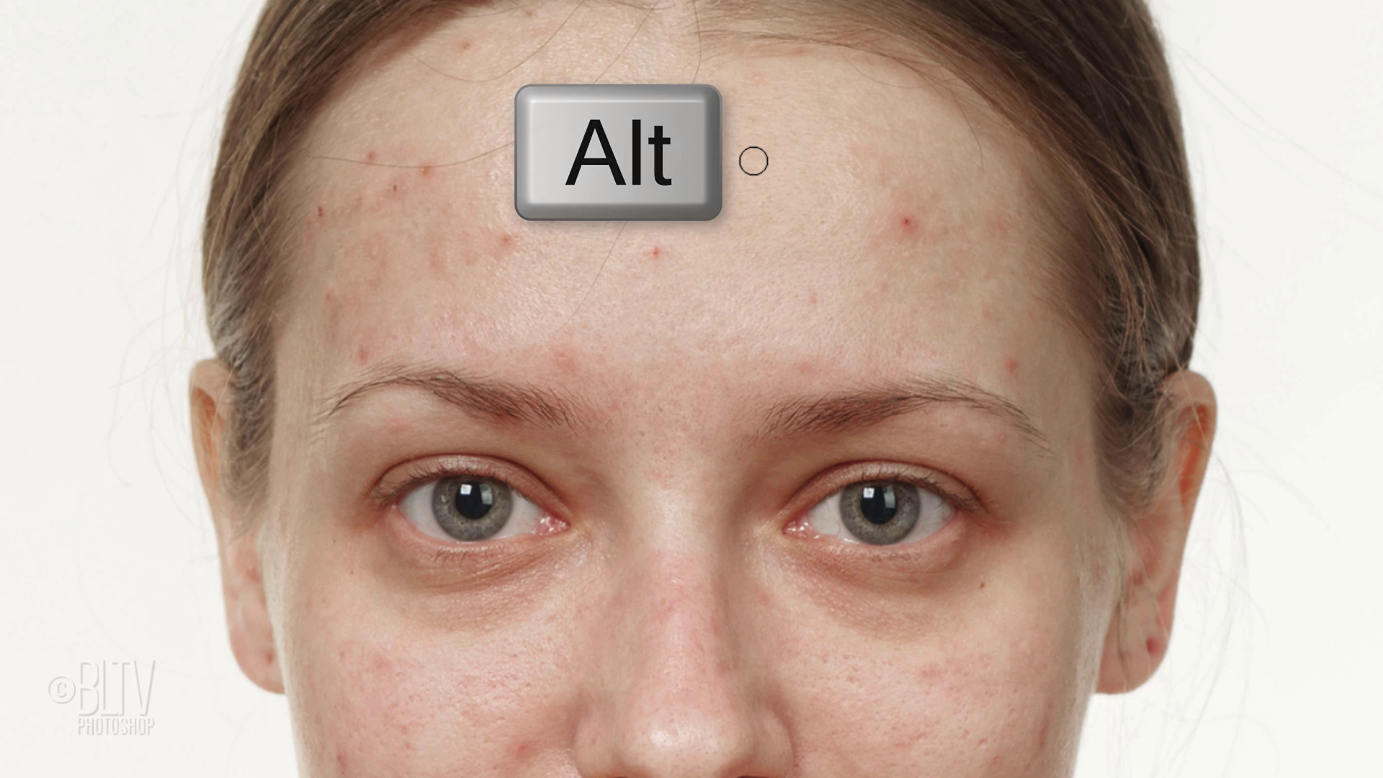
left_click(749, 159, "alt")
left_click(688, 87)
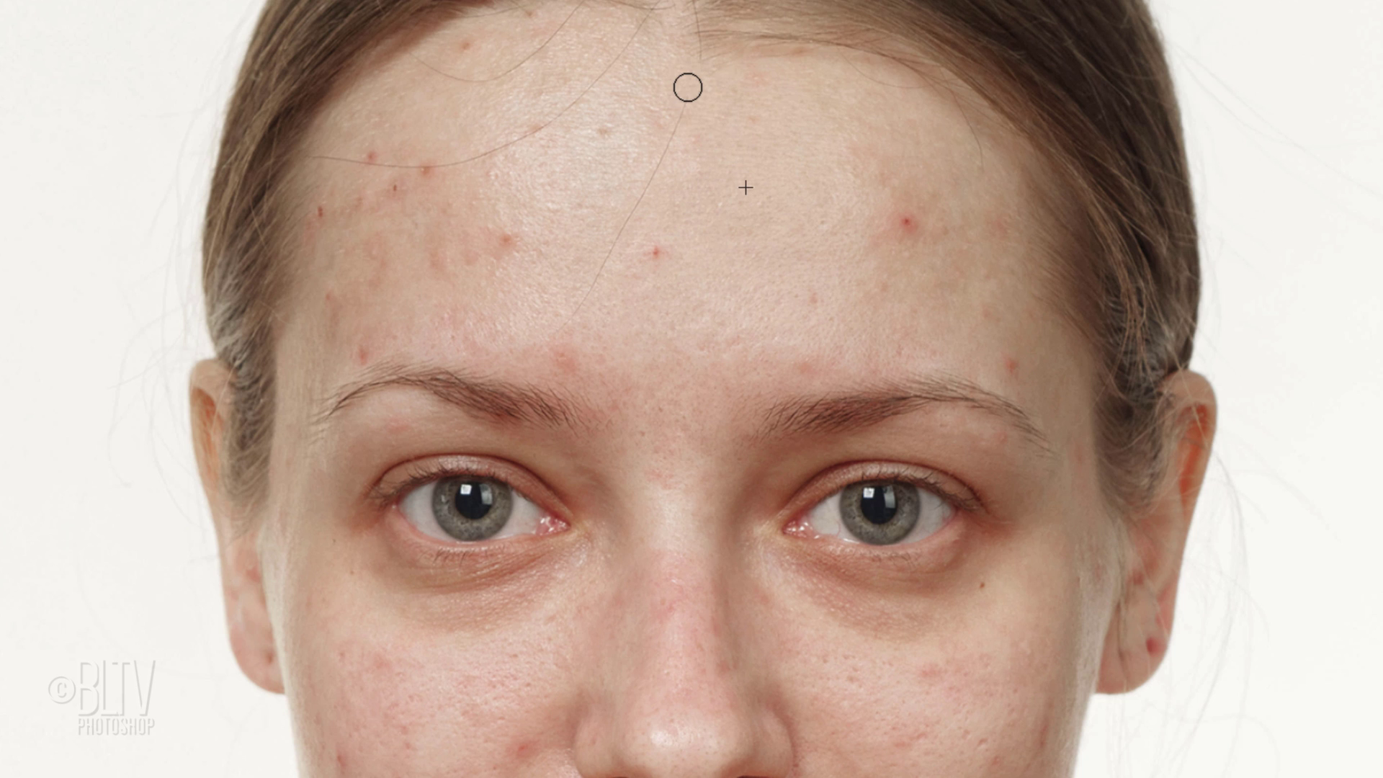
left_click_drag(688, 87, 625, 233)
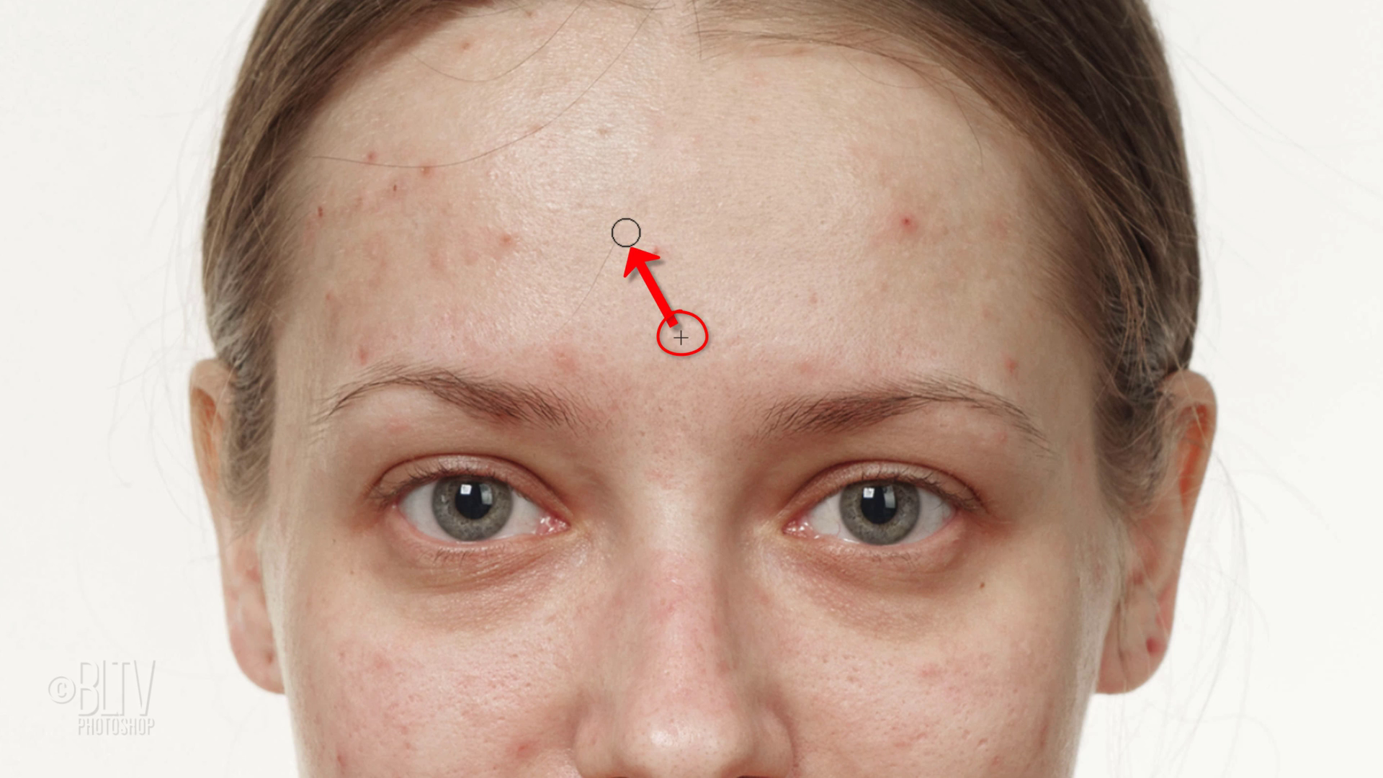
Resample nearby clean skin and paint out the remaining strands on the upper forehead
key("alt")
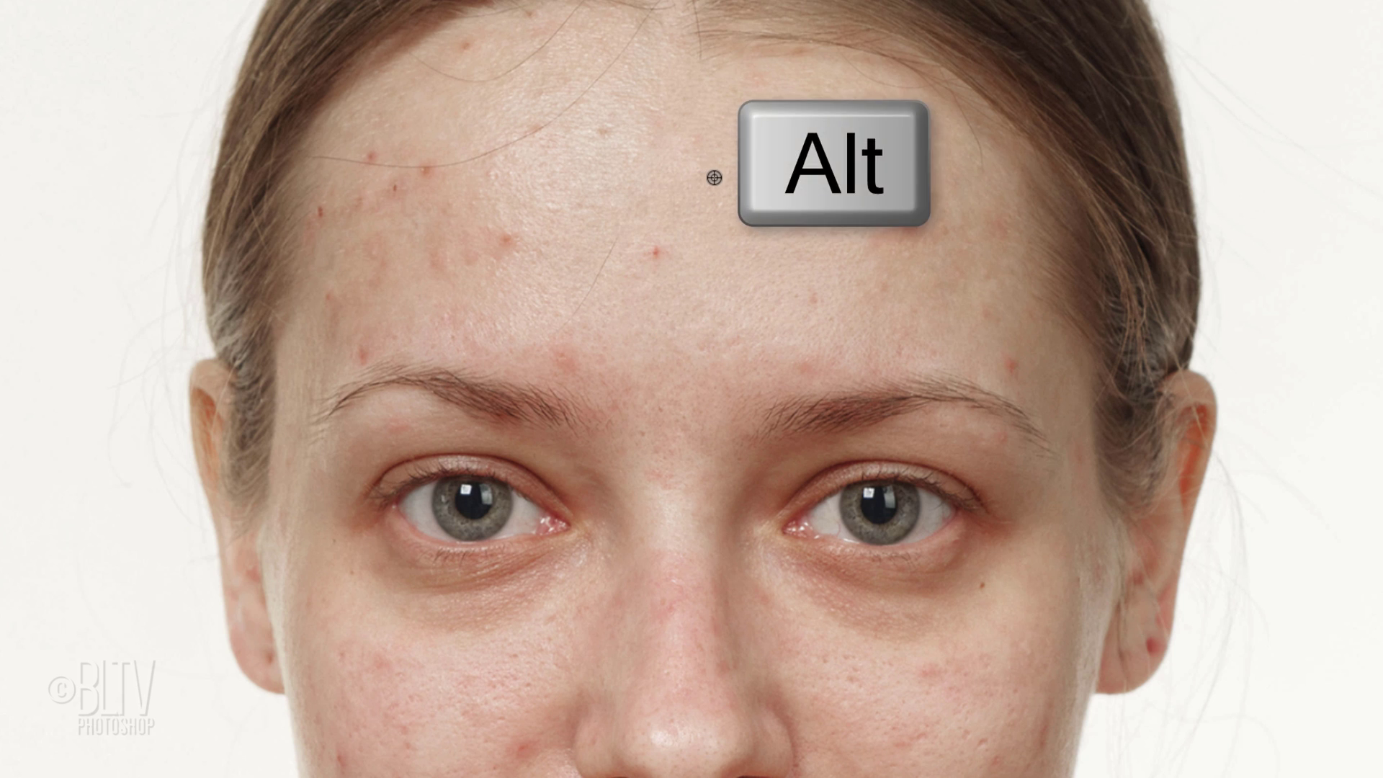
left_click(713, 178, "alt")
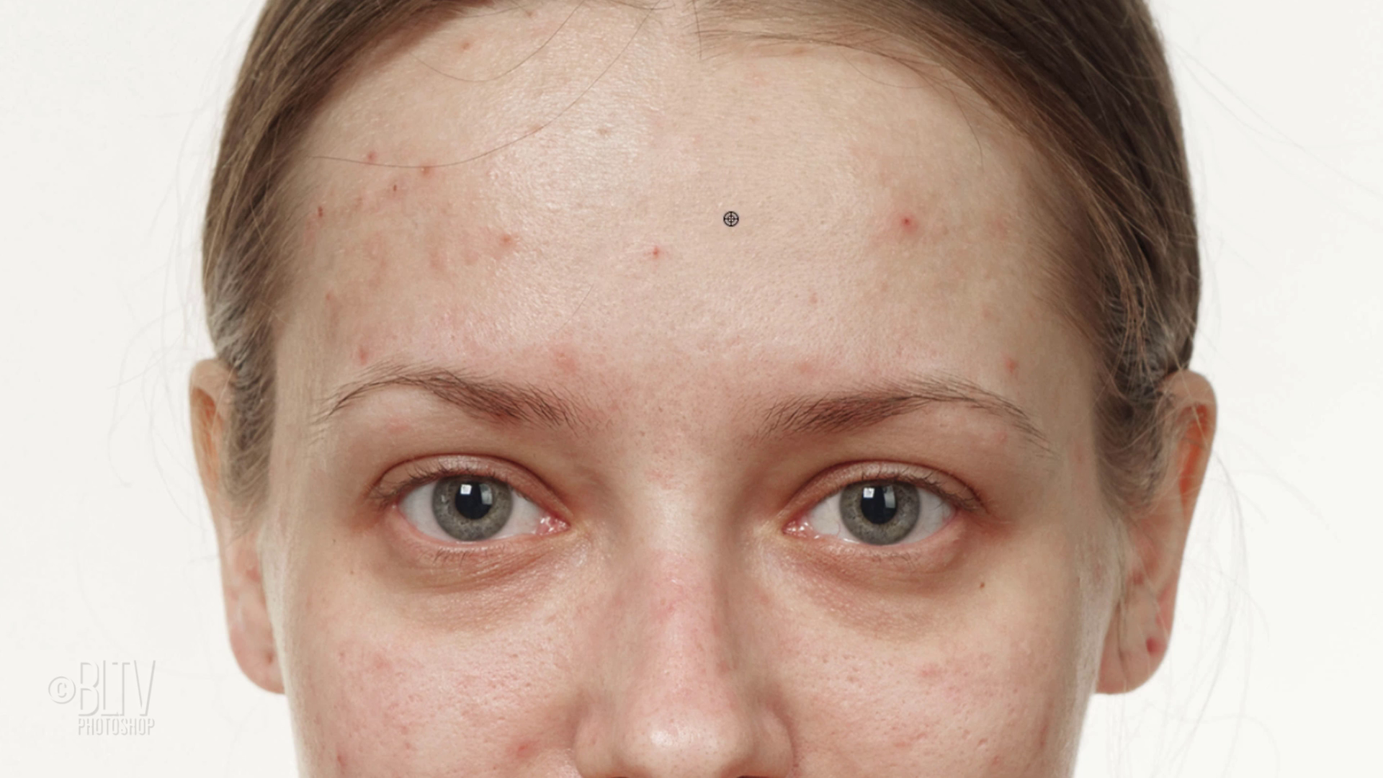
left_click_drag(589, 289, 566, 316)
key("alt")
left_click(753, 184, "alt")
mouse_move(630, 36)
left_mouse_down()
mouse_move(574, 110)
mouse_move(592, 101)
mouse_move(464, 166)
mouse_move(324, 160)
left_mouse_up()
left_click(663, 176, "alt")
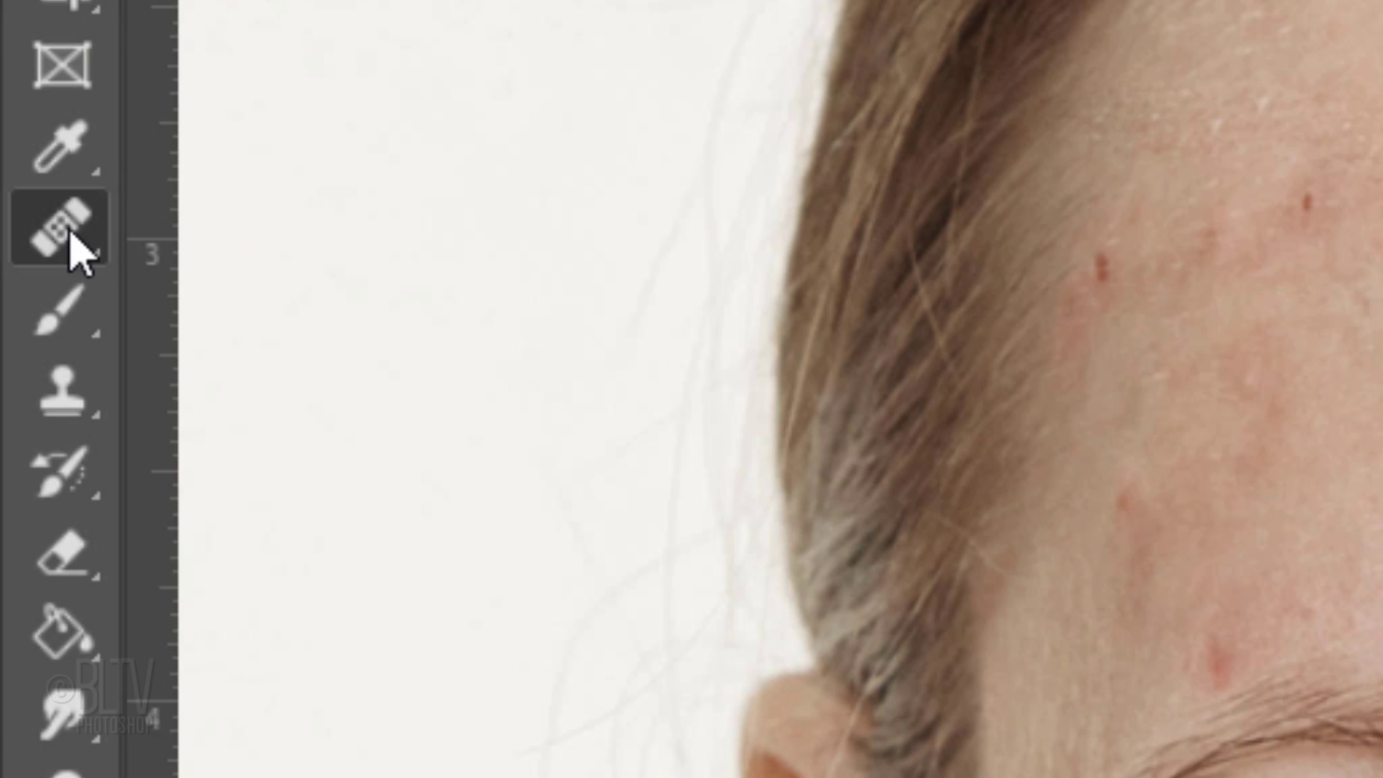
right_click(68, 230)
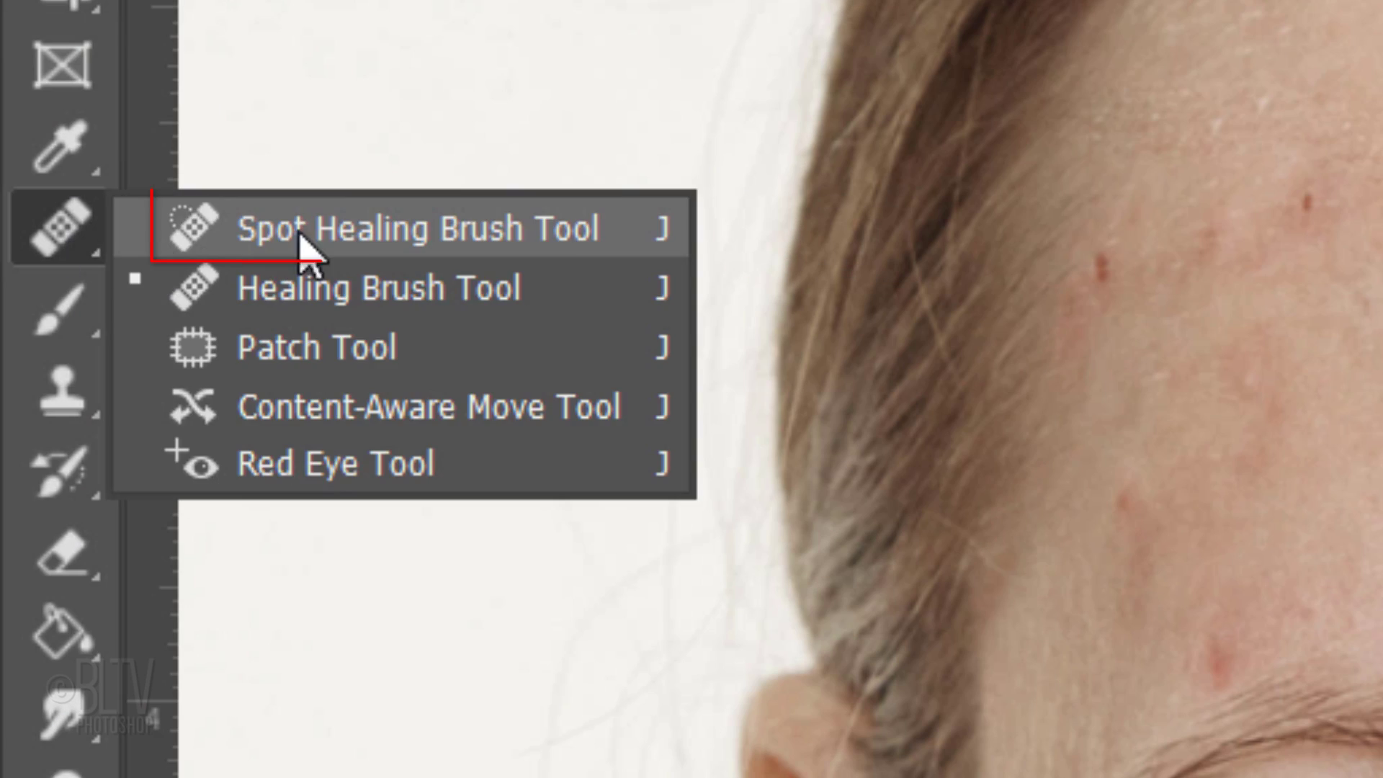
Use the Spot Healing Brush to heal the red spots across the forehead
left_click(368, 230)
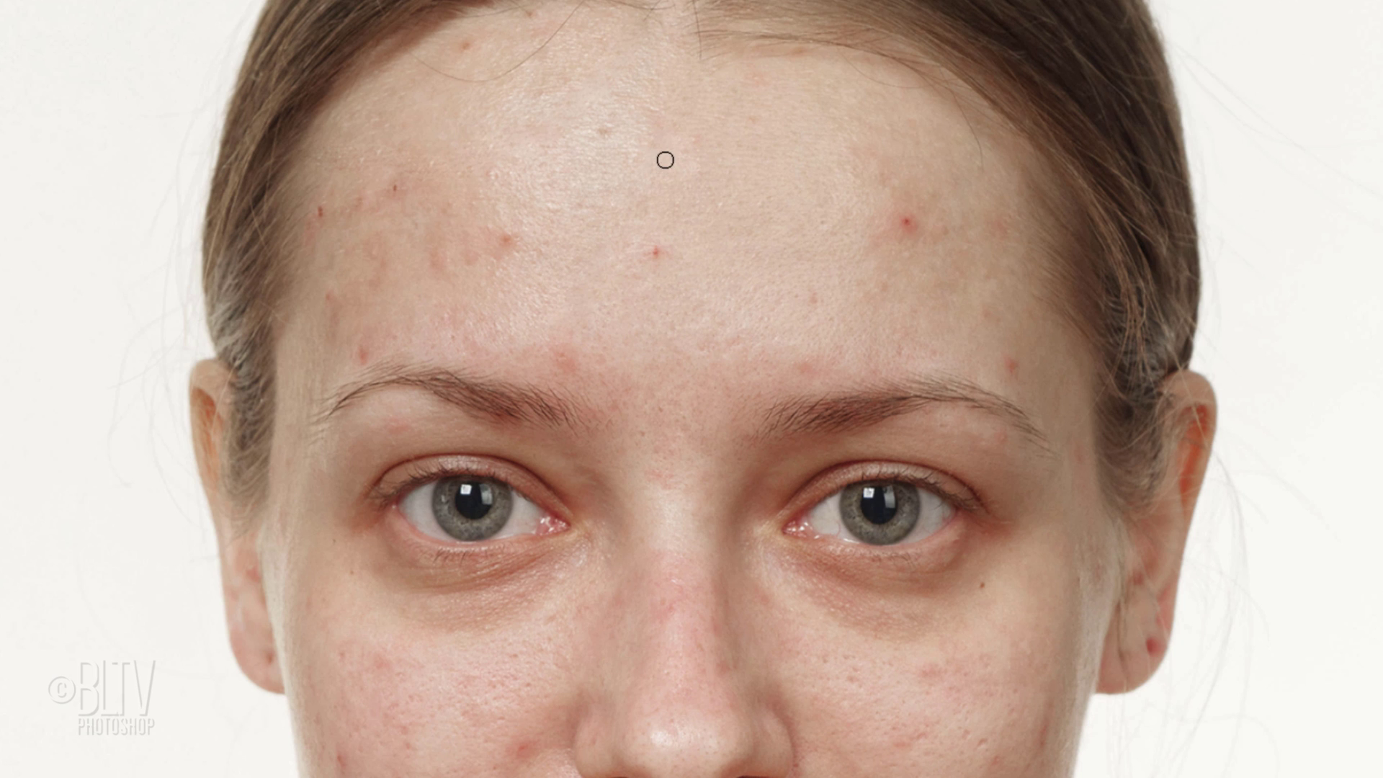
left_click(653, 250)
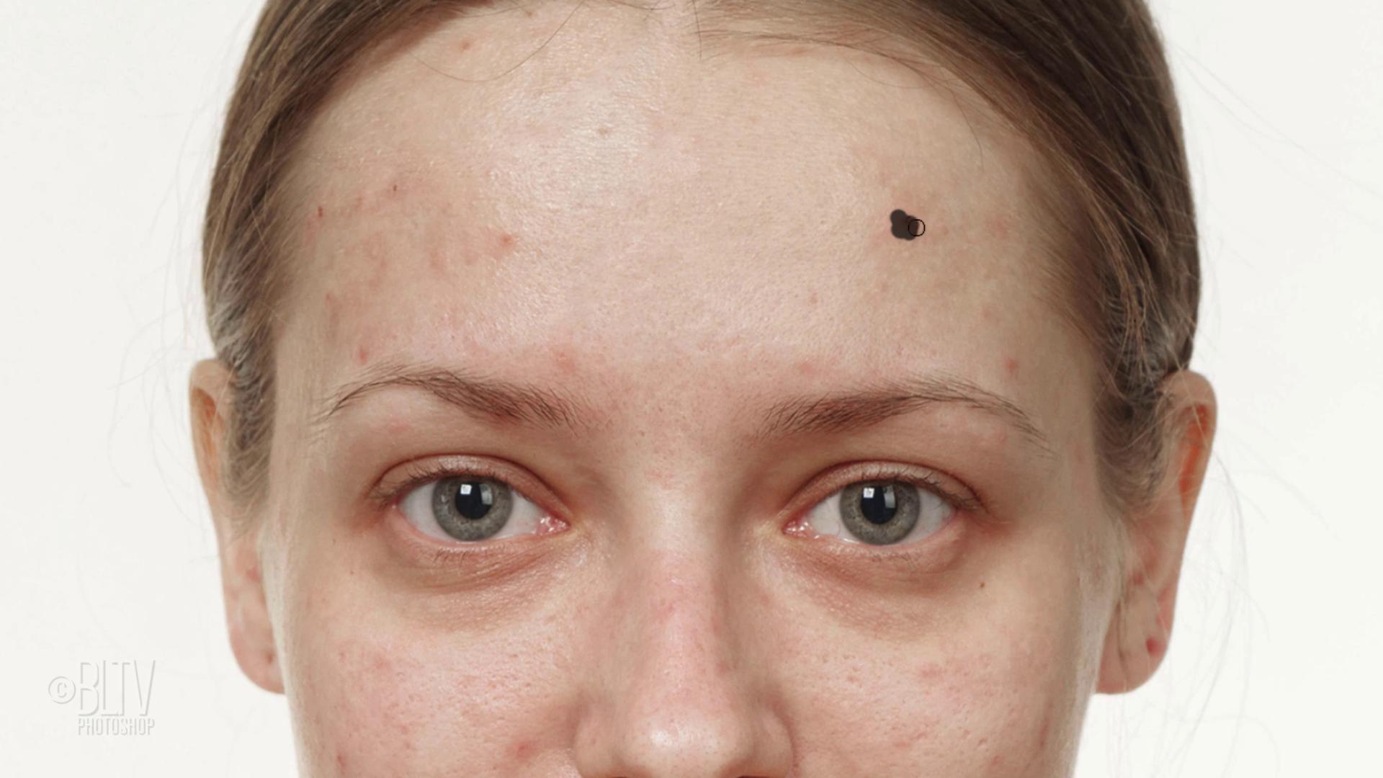
left_click(808, 300)
left_click(941, 234)
left_click(997, 229)
left_click(989, 320)
left_click(1031, 315)
left_click(605, 129)
left_click(398, 180)
left_click(371, 249)
left_click(333, 323)
left_click(567, 358)
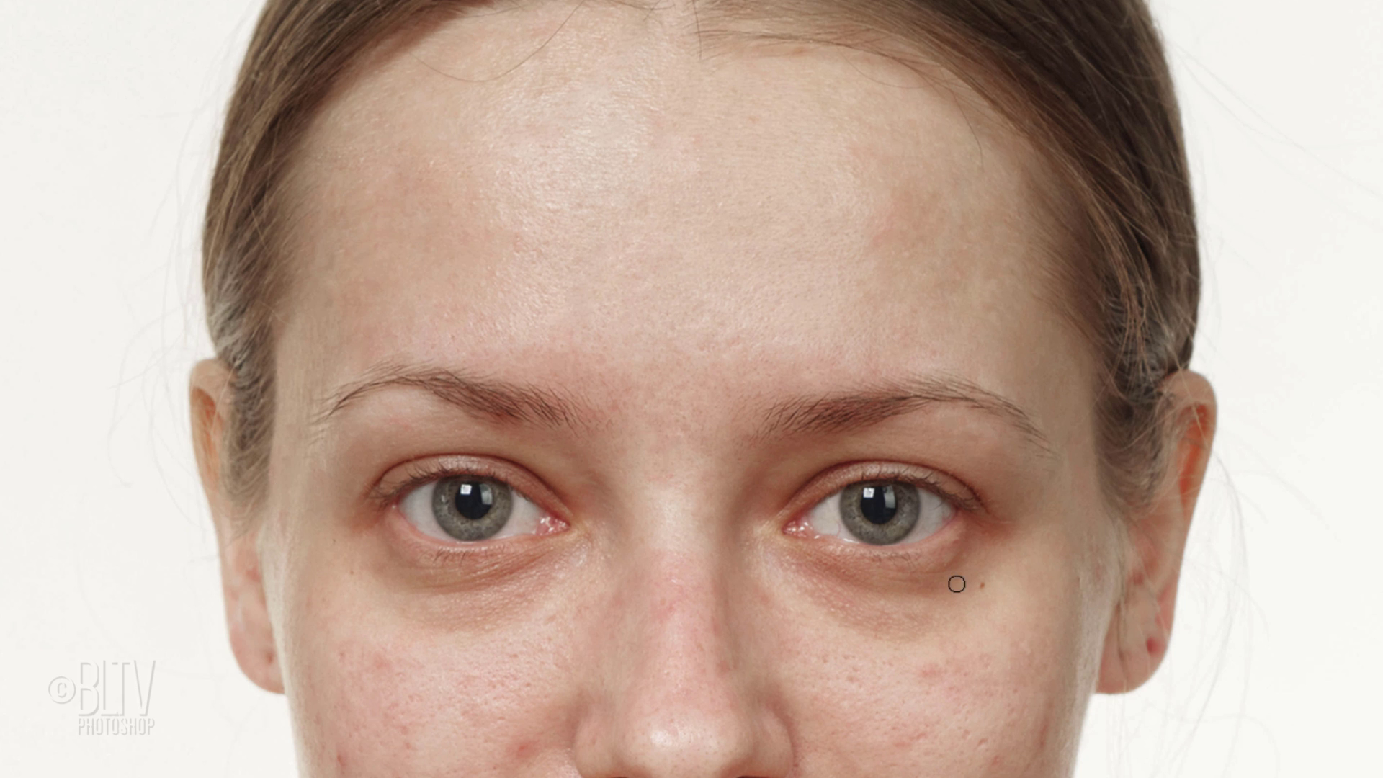
Heal the remaining blemishes on both cheeks and the chin
left_click_drag(593, 617, 636, 302)
left_click(915, 422)
left_click(936, 479)
left_click(988, 459)
left_click(920, 577)
left_click(530, 429)
left_click(673, 747)
left_click(863, 687)
left_click(404, 460)
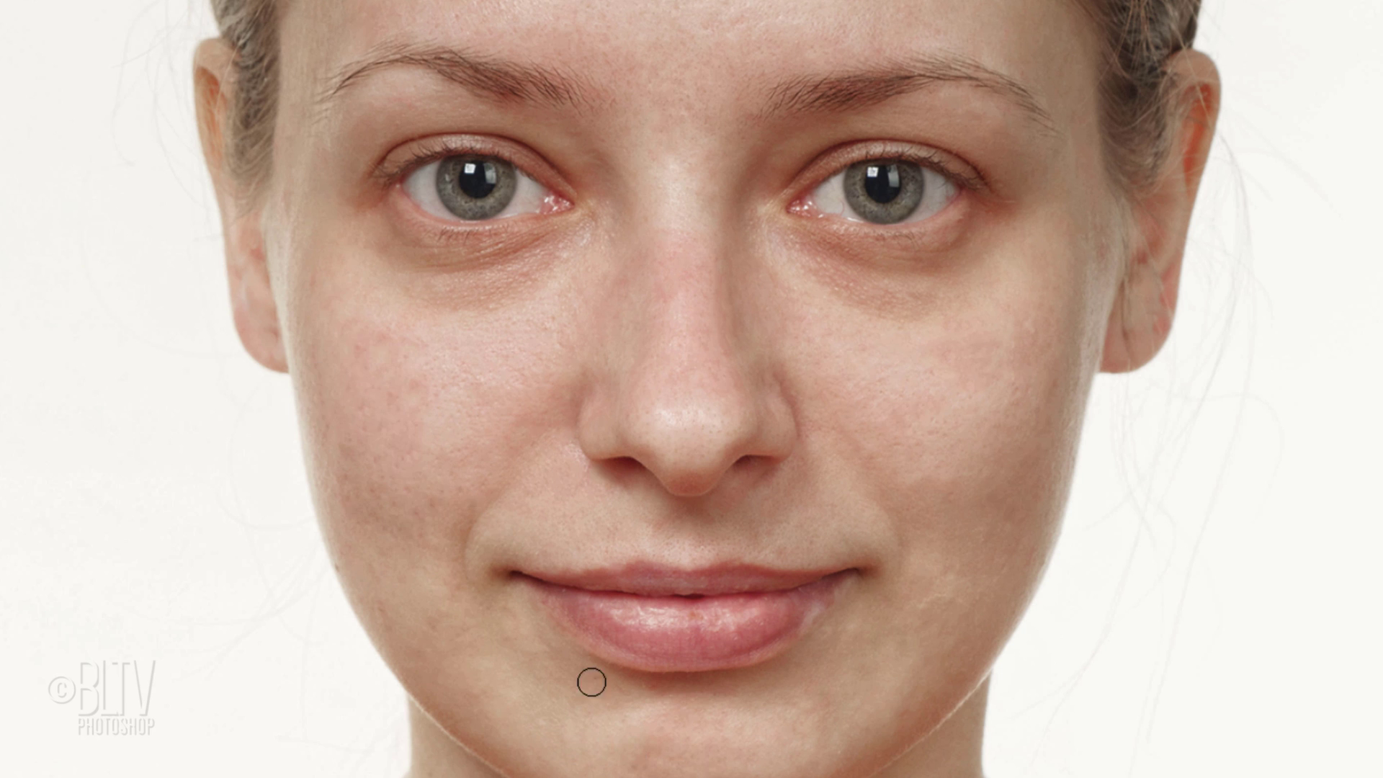
scroll(473, 496, "down", 5)
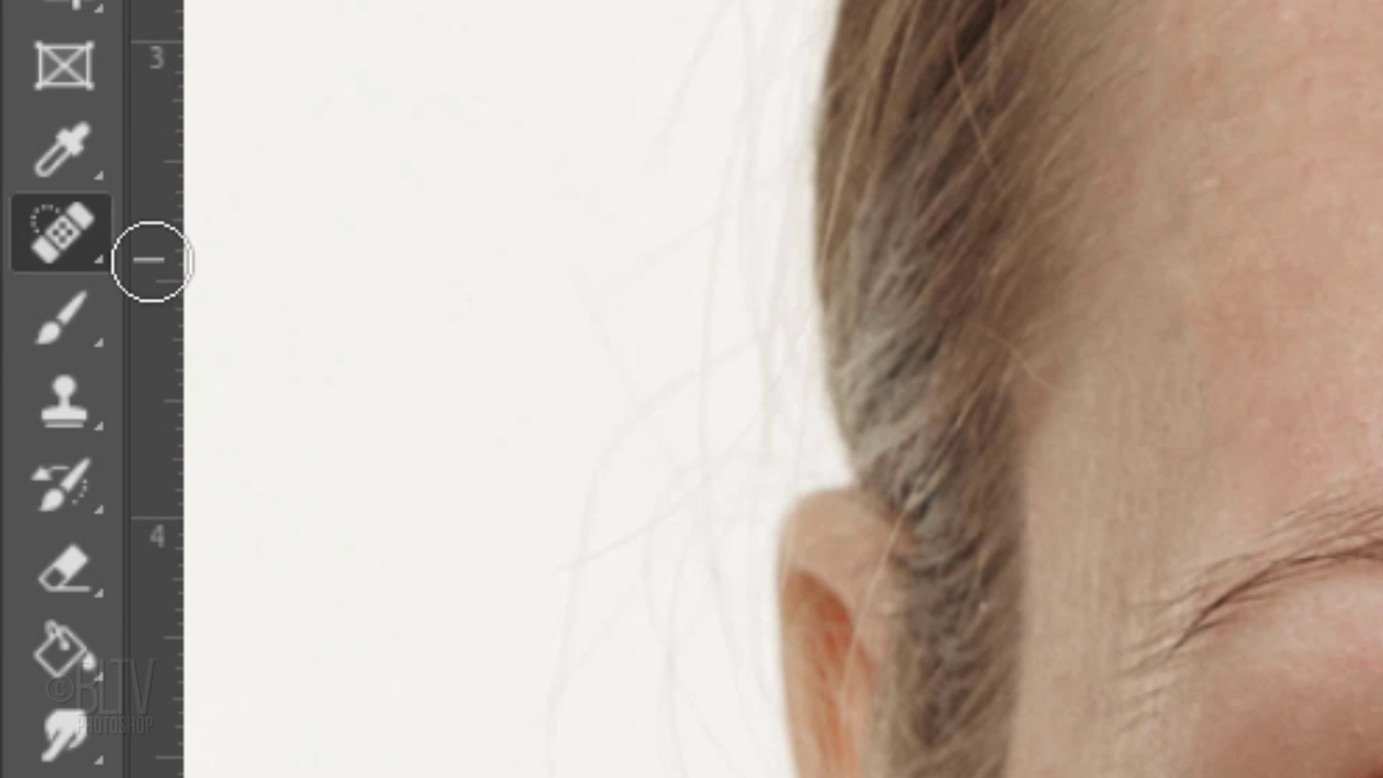
right_click(62, 230)
left_click(322, 375)
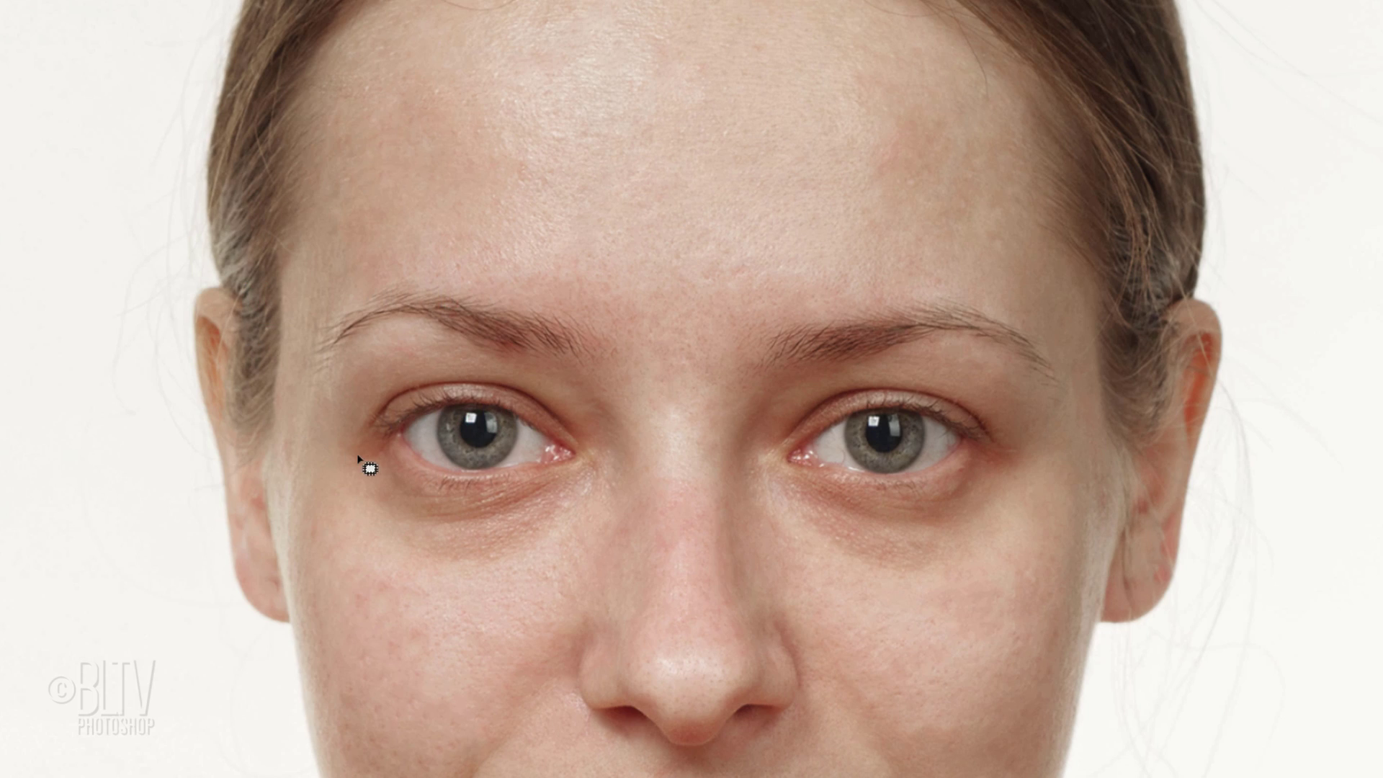
Patch the dark areas under both eyes with clean forehead and brow skin
mouse_move(365, 452)
left_mouse_down()
mouse_move(418, 490)
mouse_move(545, 477)
mouse_move(576, 515)
mouse_move(388, 541)
mouse_move(372, 458)
mouse_move(390, 471)
left_mouse_up()
left_click_drag(465, 536, 685, 150)
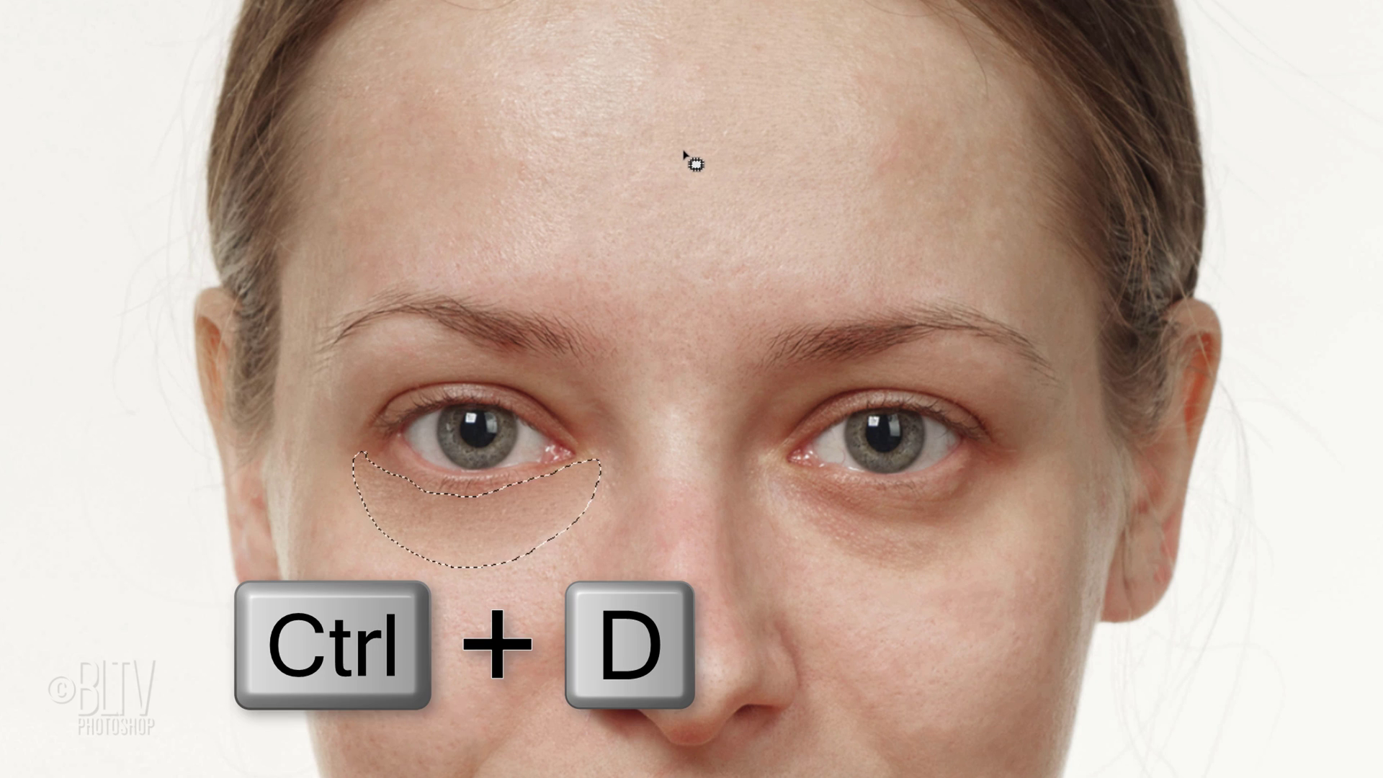
key("ctrl+d")
mouse_move(808, 477)
left_mouse_down()
mouse_move(1016, 485)
mouse_move(920, 568)
mouse_move(782, 479)
left_mouse_up()
mouse_move(893, 537)
left_mouse_down()
mouse_move(811, 286)
mouse_move(749, 160)
left_mouse_up()
key("ctrl+d")
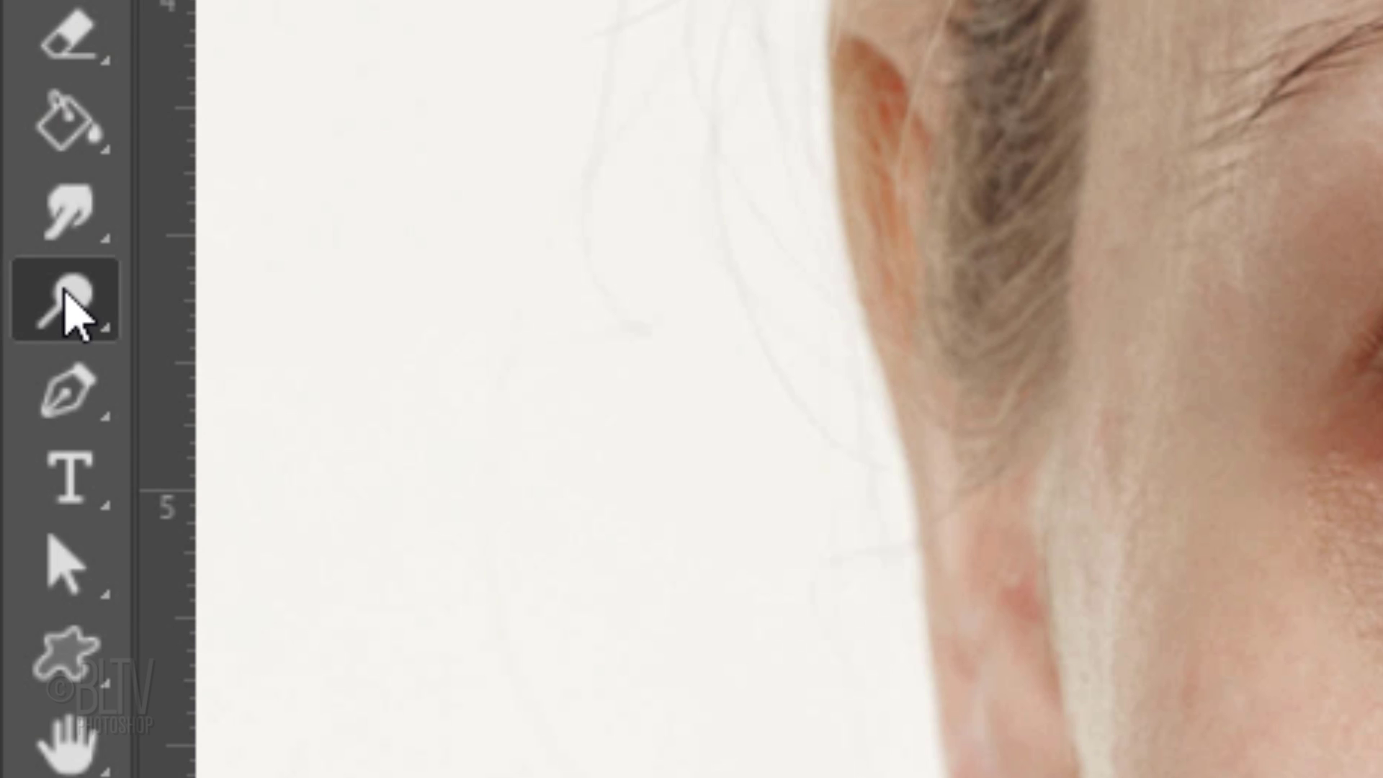
Select the Dodge tool with Midtones range and a smaller brush for the eye corners
left_click_drag(62, 308, 338, 324)
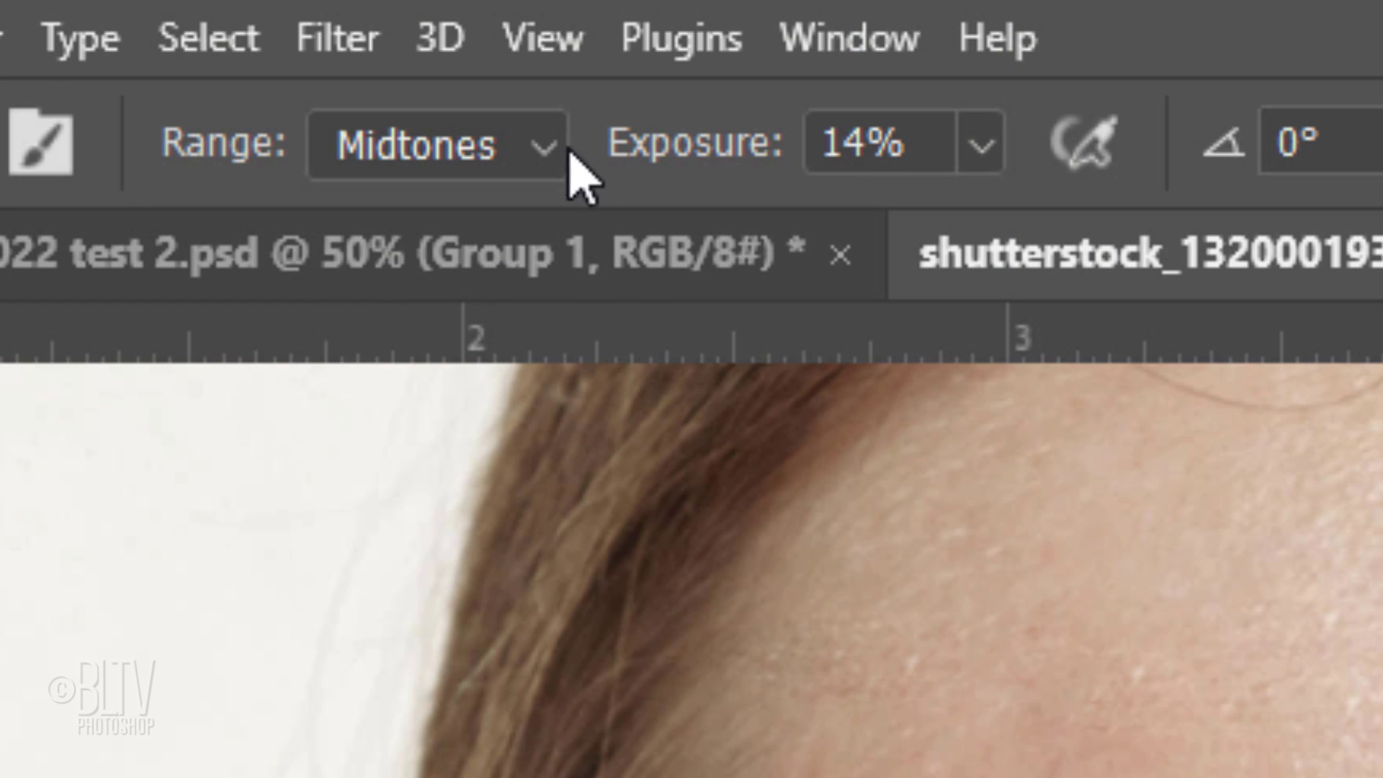
left_click(546, 148)
left_click(551, 172)
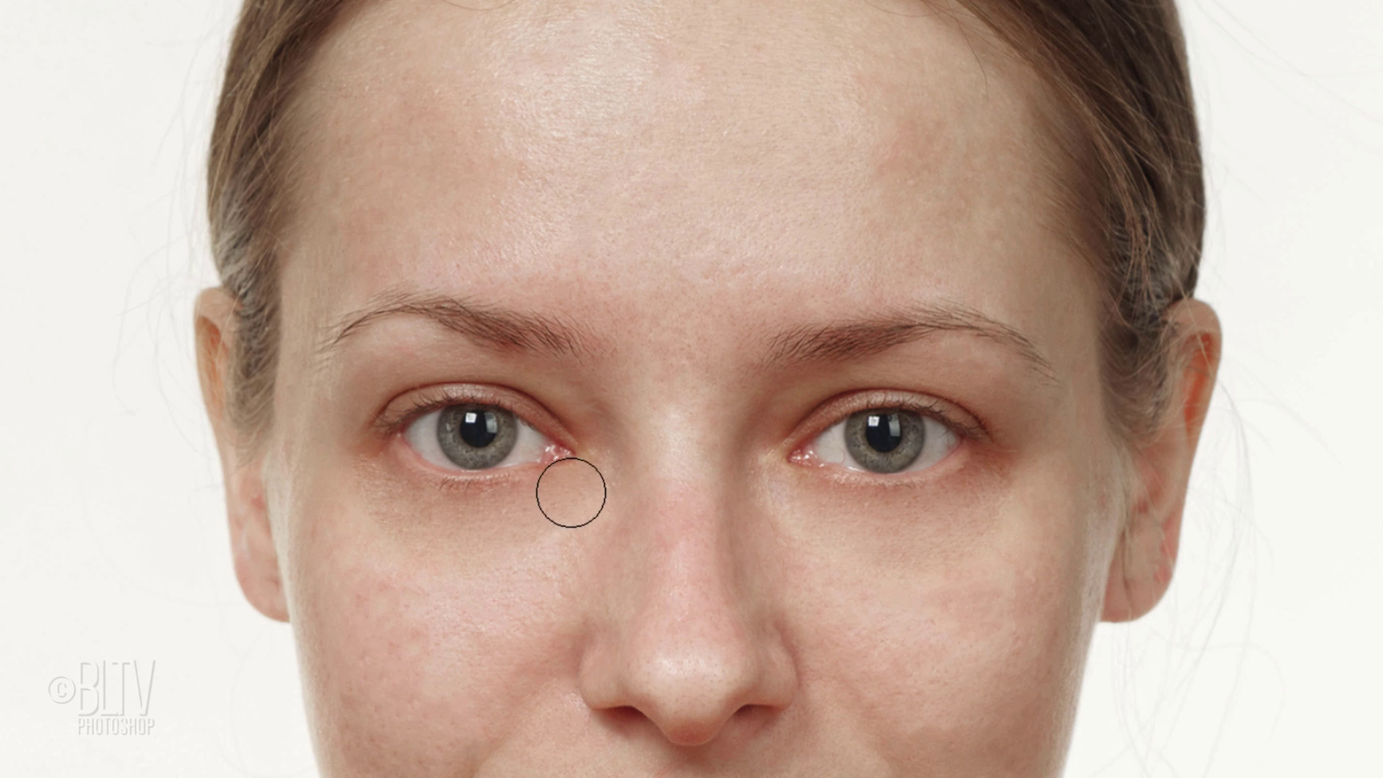
key("bracketleft")
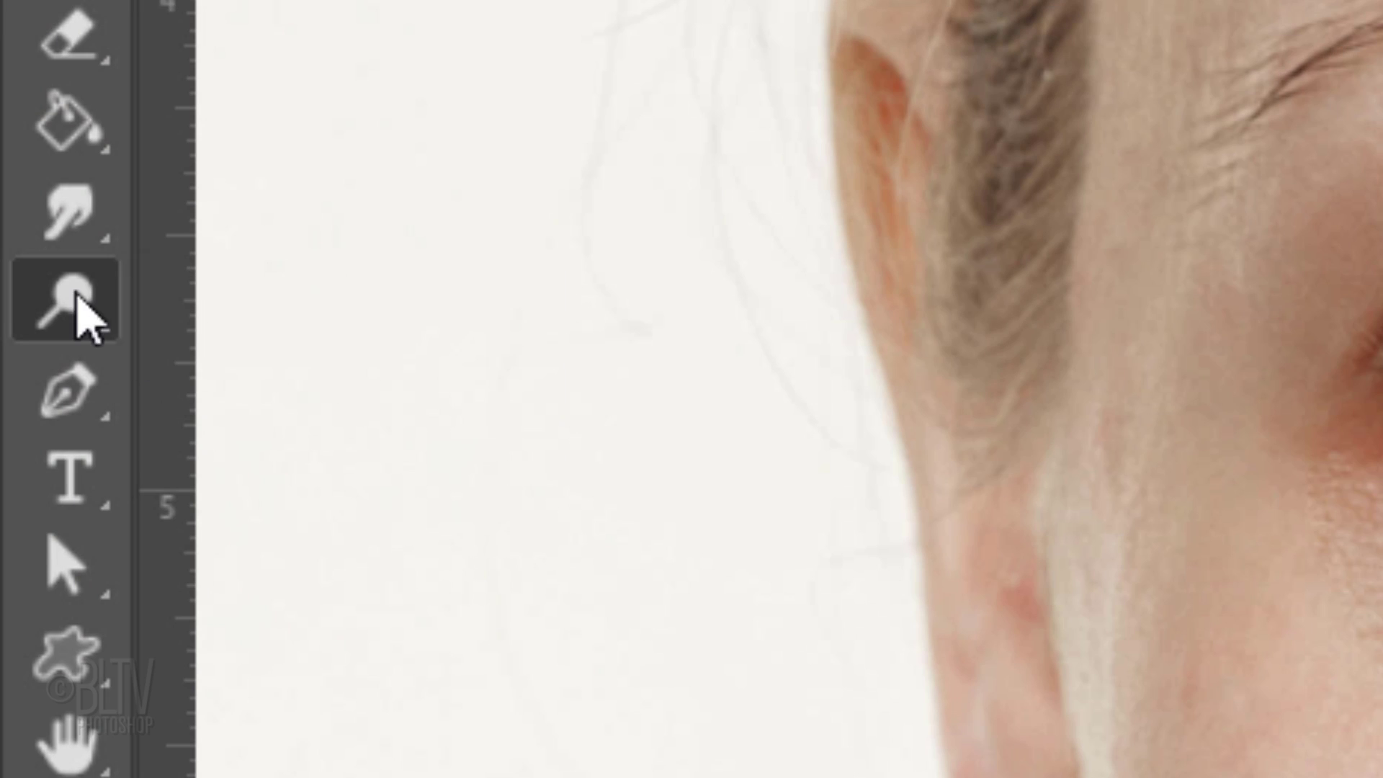
Switch to the Sponge tool and shrink its brush for the eye corners
right_click(75, 297)
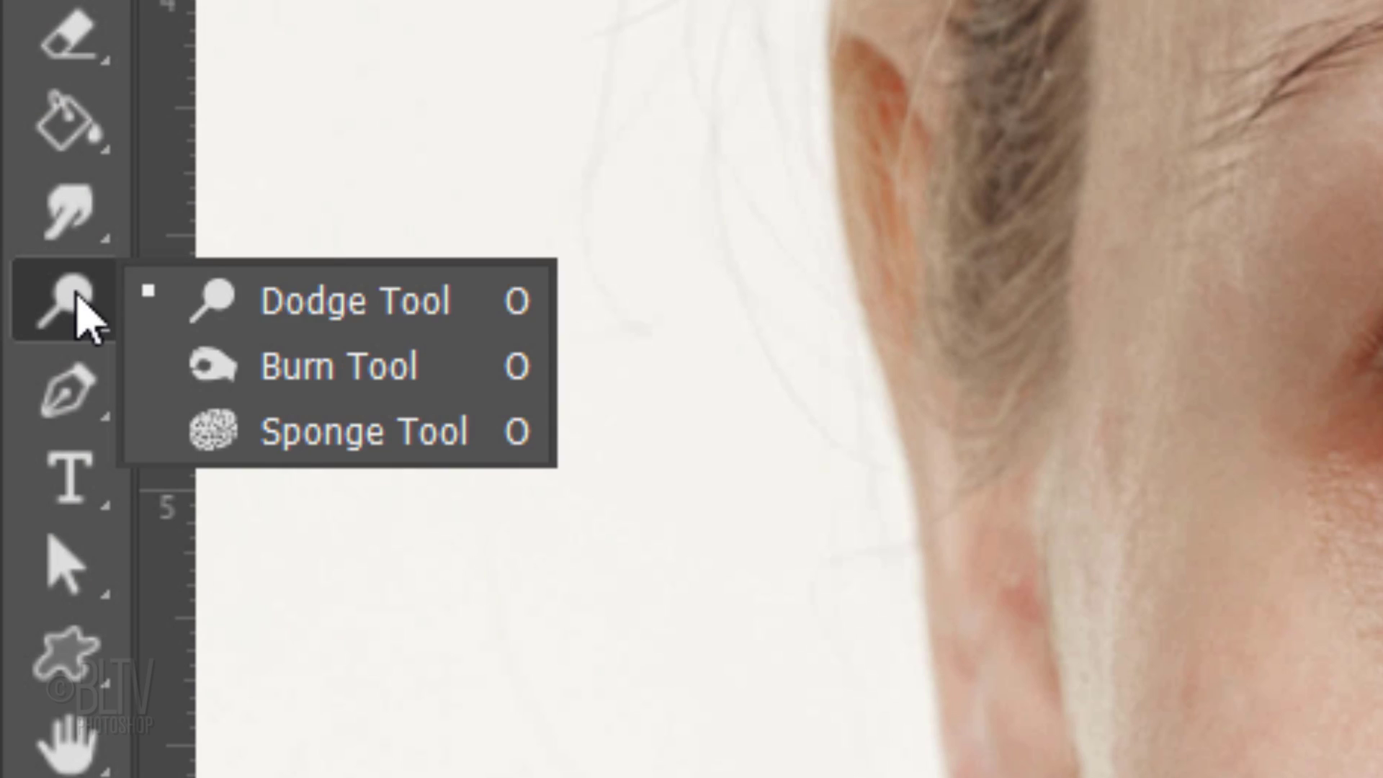
left_click(360, 432)
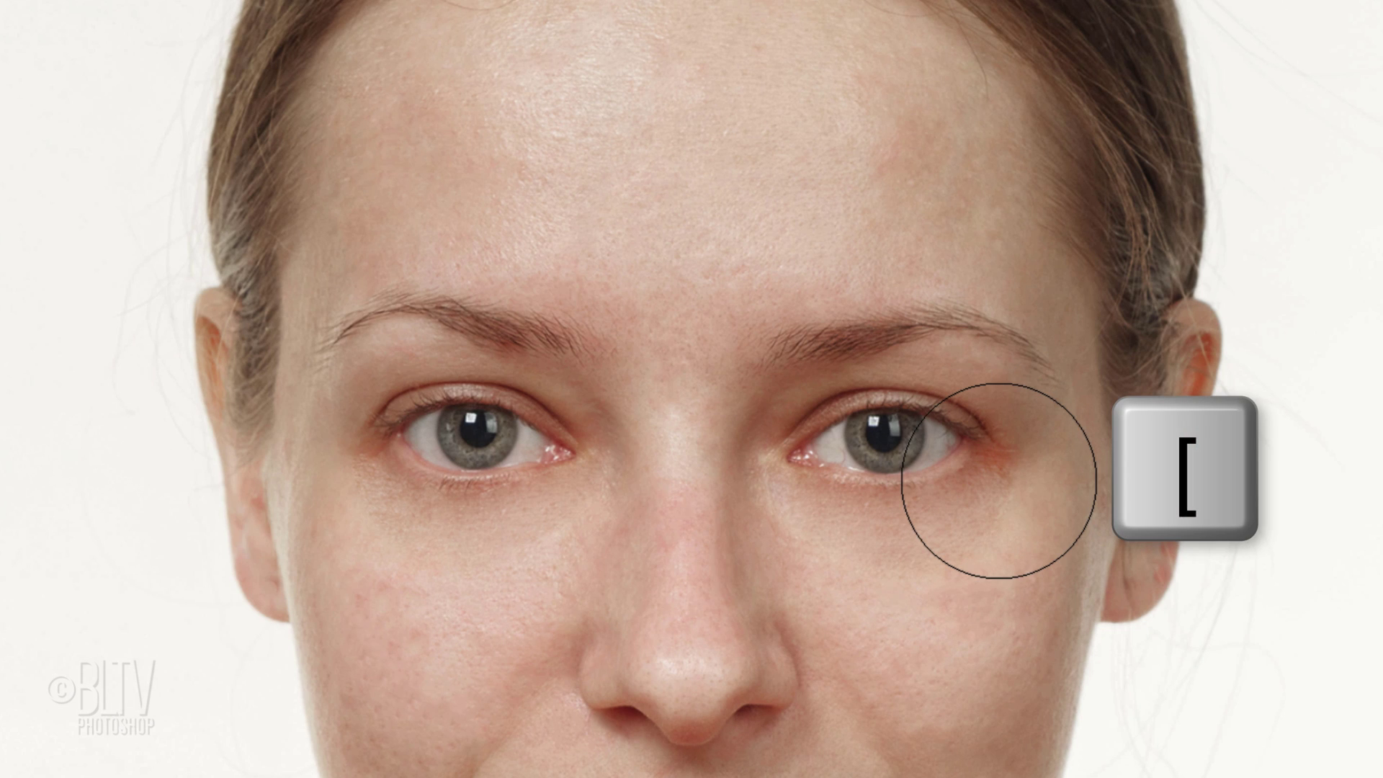
key("bracketleft")
key("bracketleft")
key("bracketleft")
key("bracketleft")
key("bracketleft")
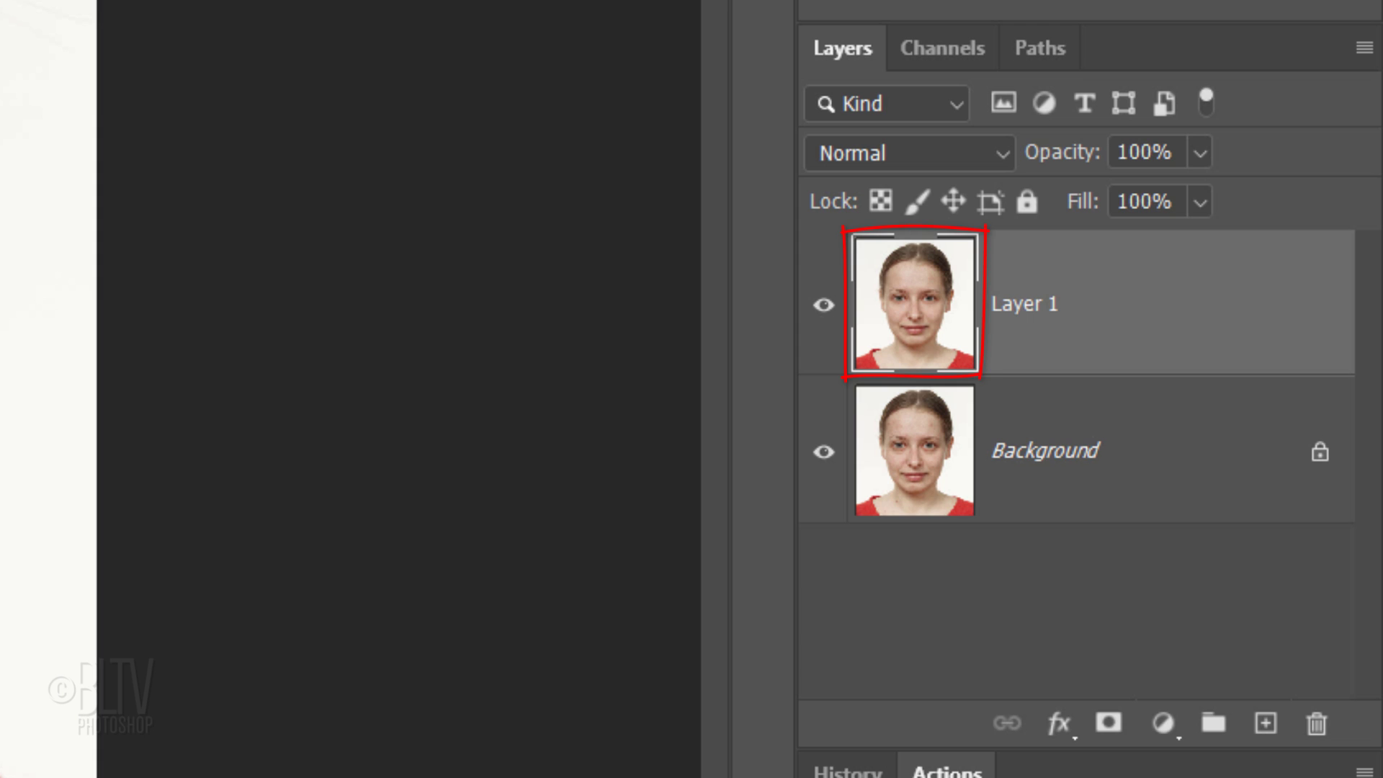
Duplicate Layer 1, invert the copy, and convert Layer 1 copy to a Smart Object
key("ctrl+j")
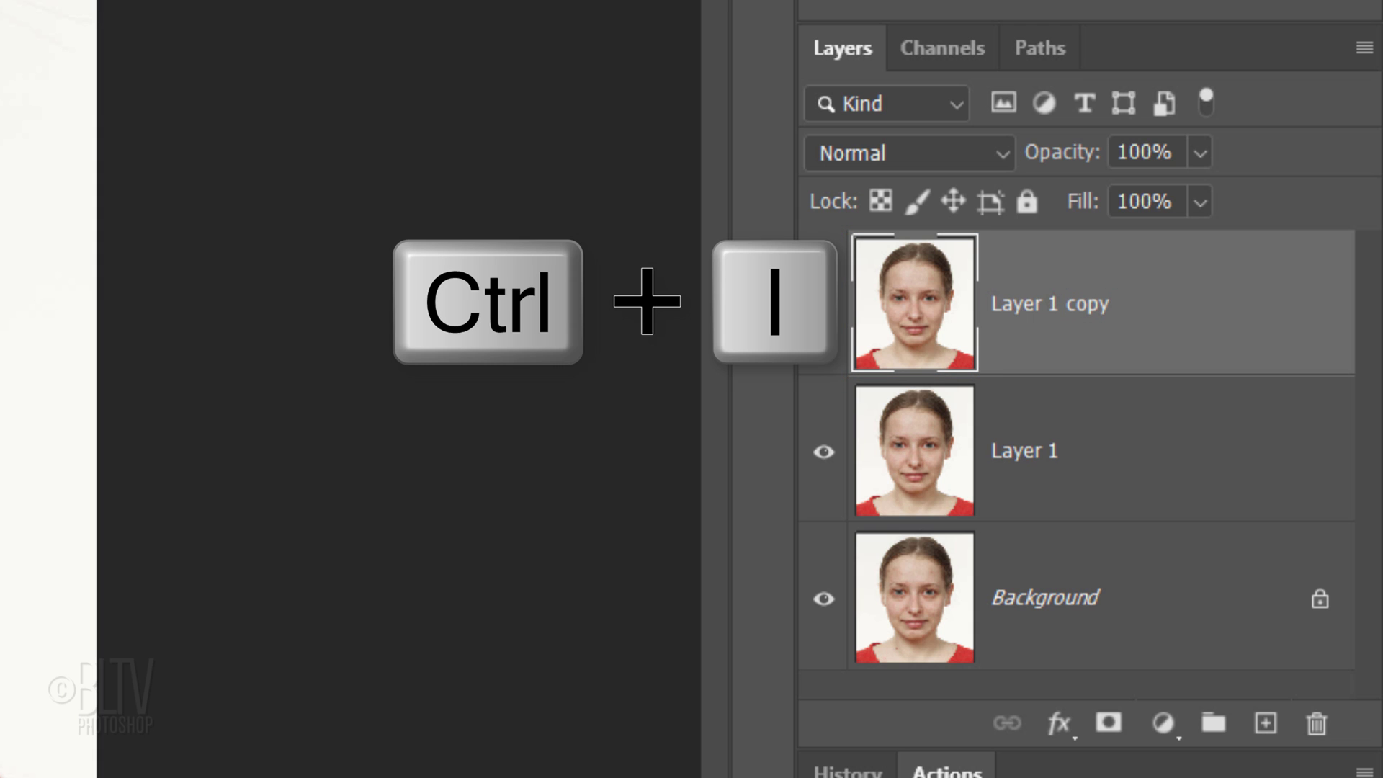
key("ctrl+i")
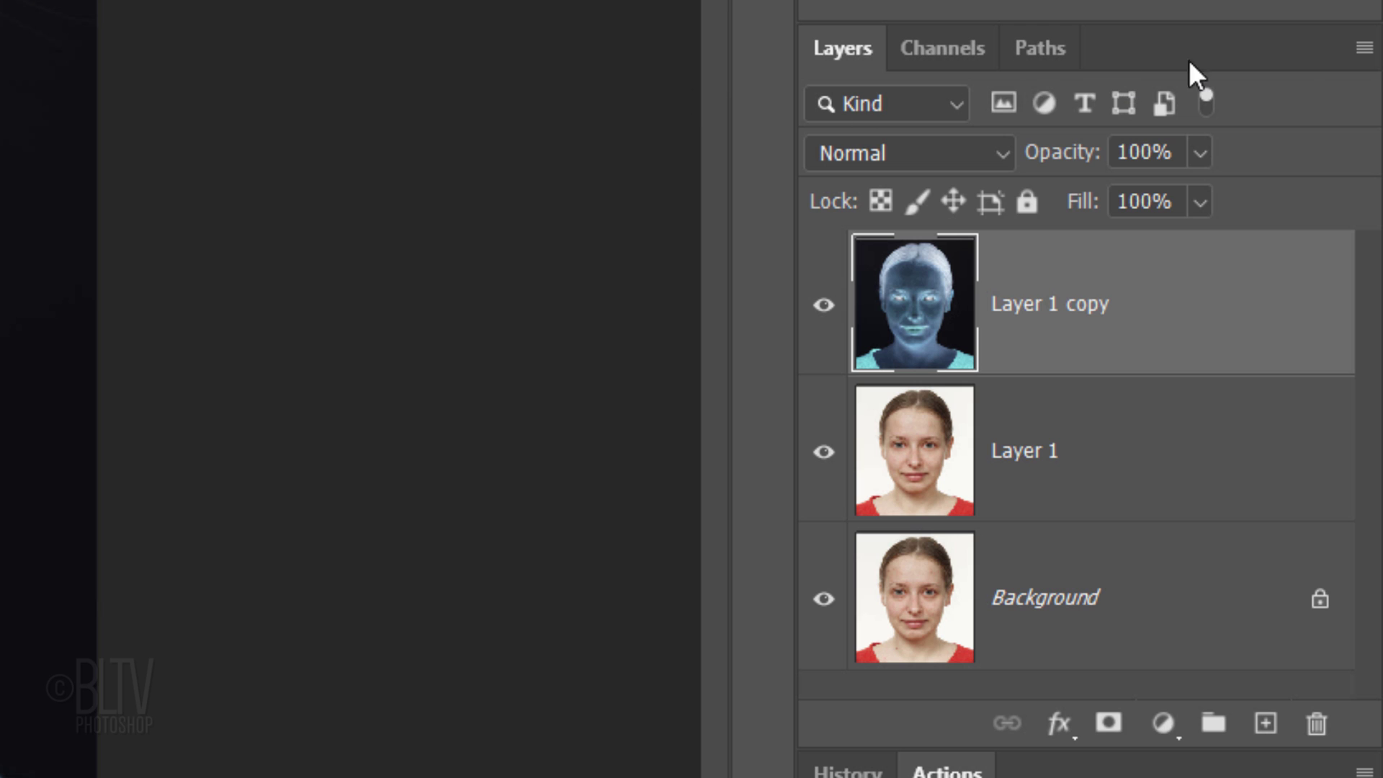
left_click(1365, 49)
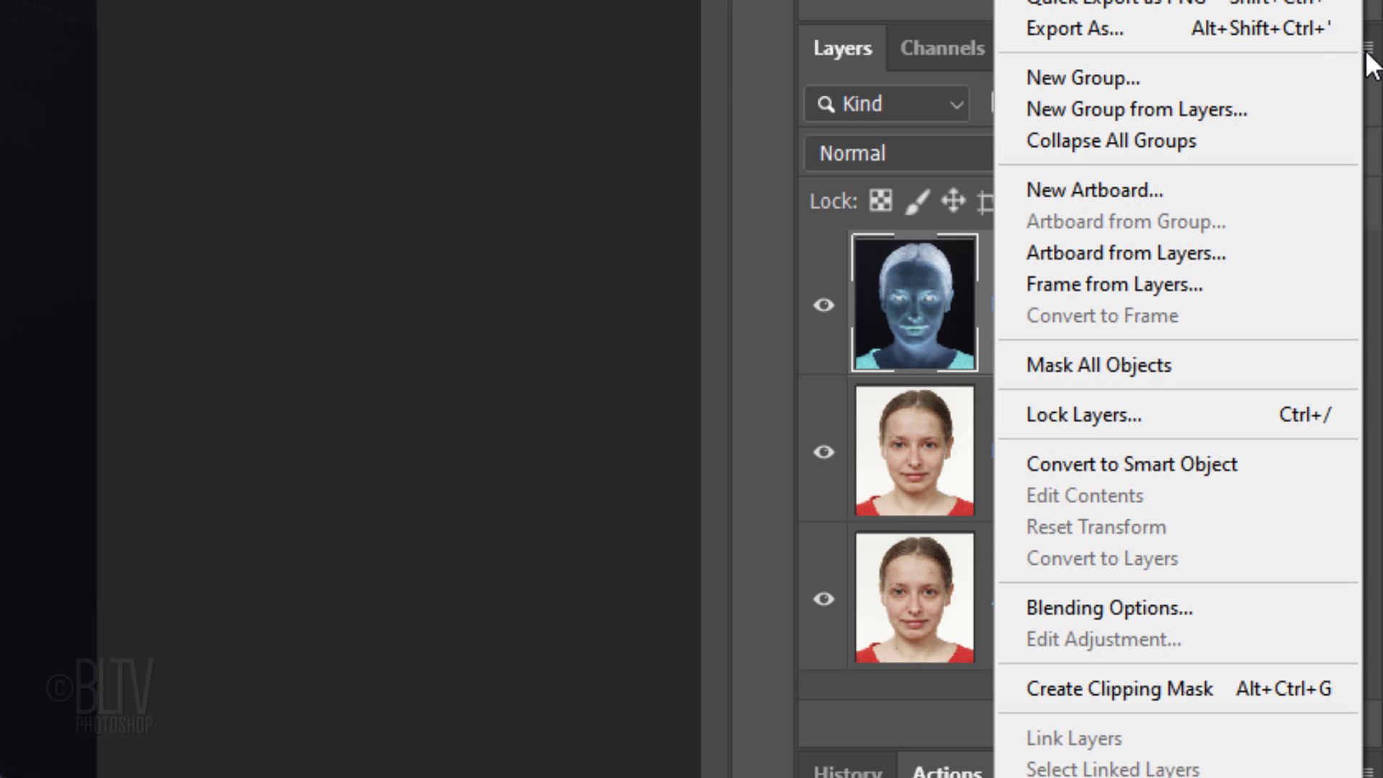
left_click(1112, 464)
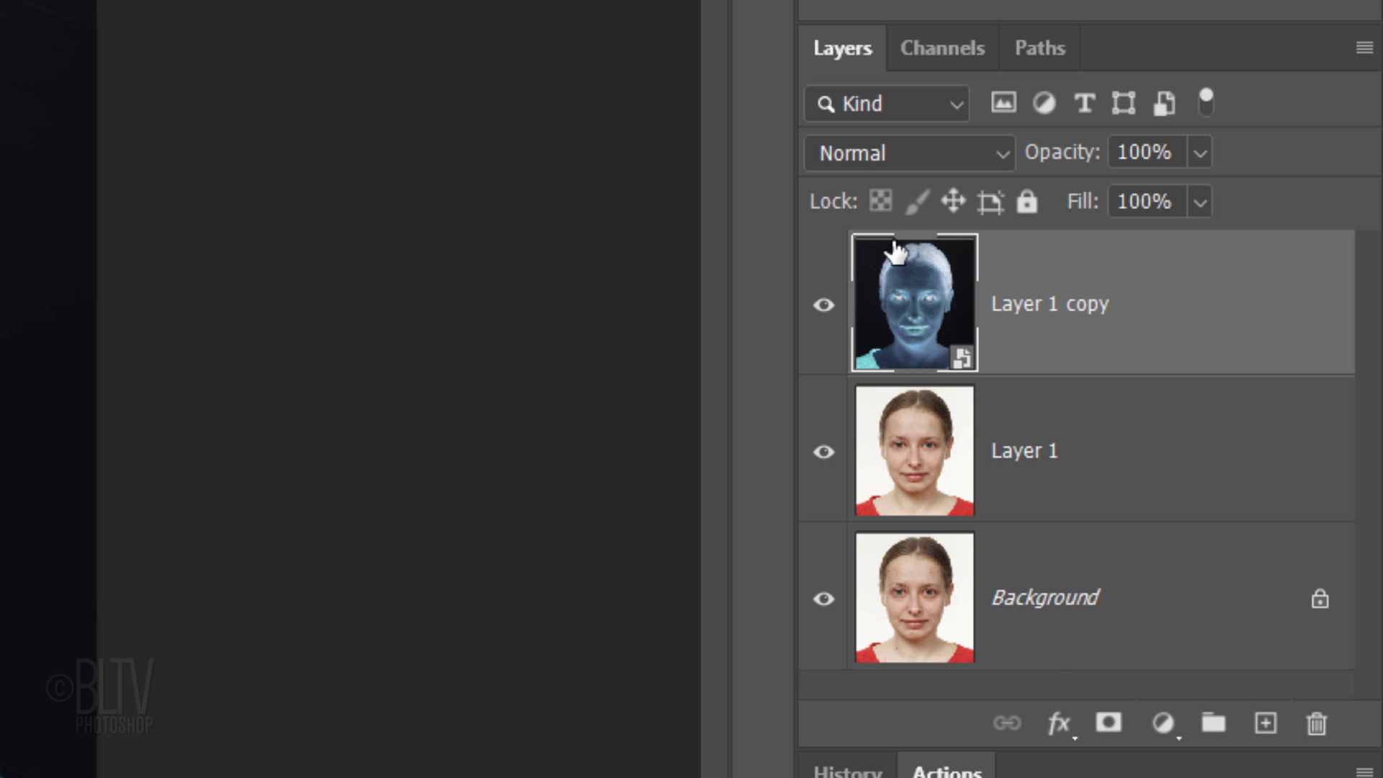
left_click(854, 153)
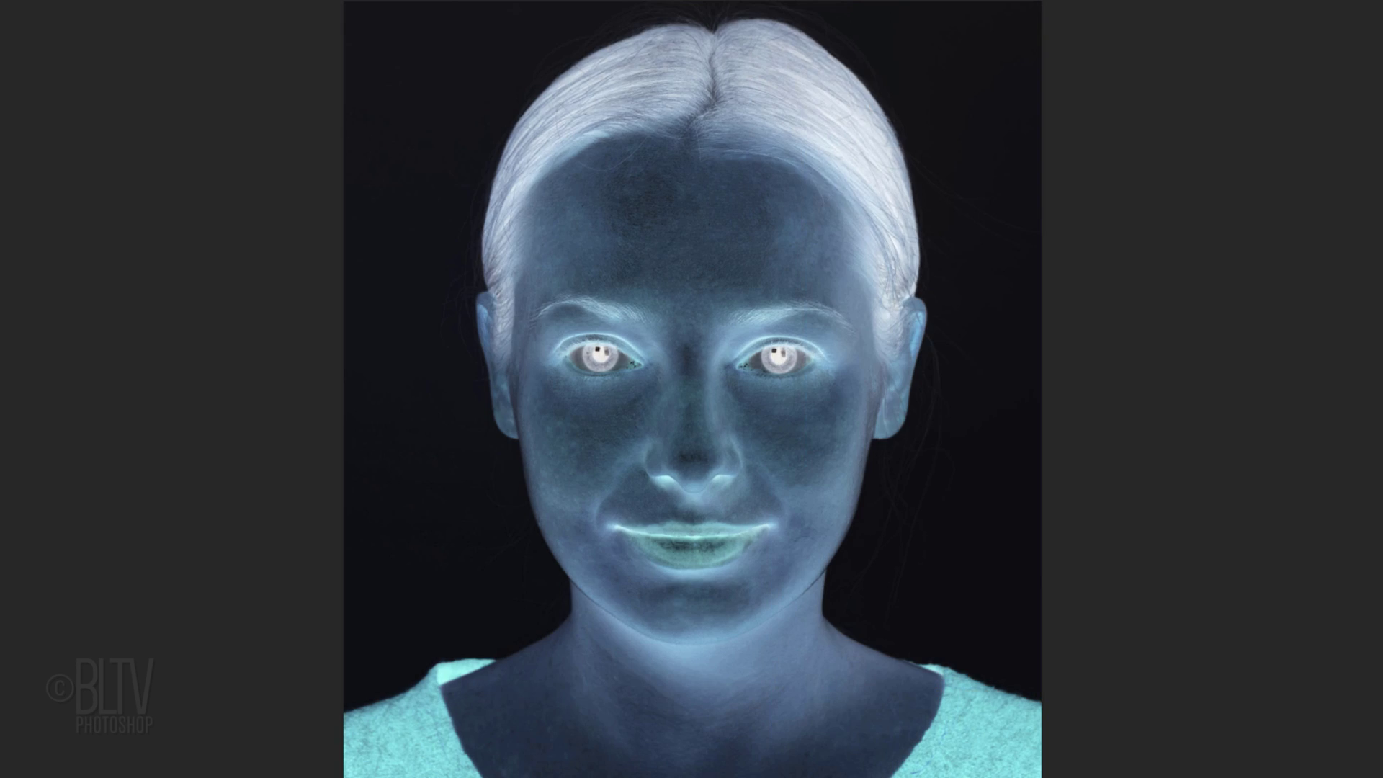
Set Layer 1 copy to Vivid Light and apply High Pass with a 15-pixel radius
left_click(842, 666)
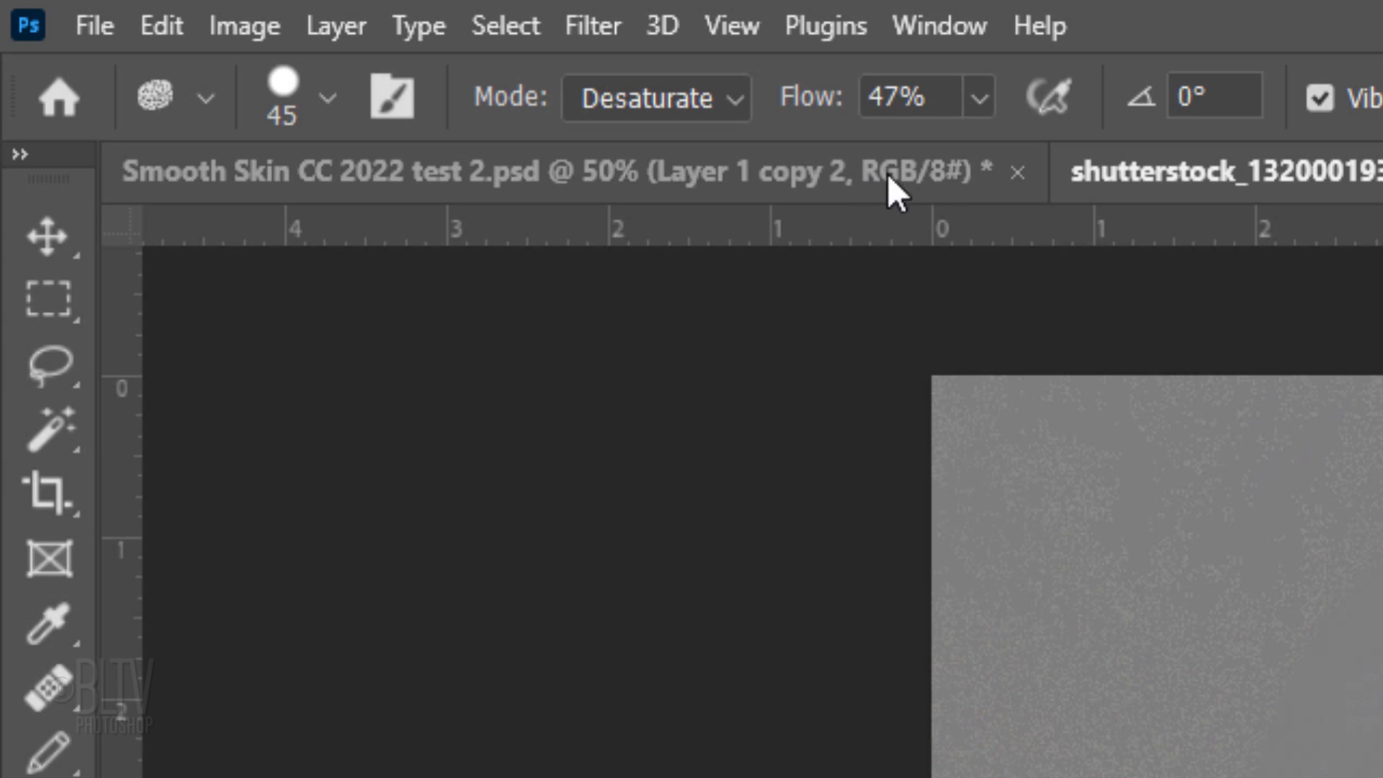
left_click(604, 29)
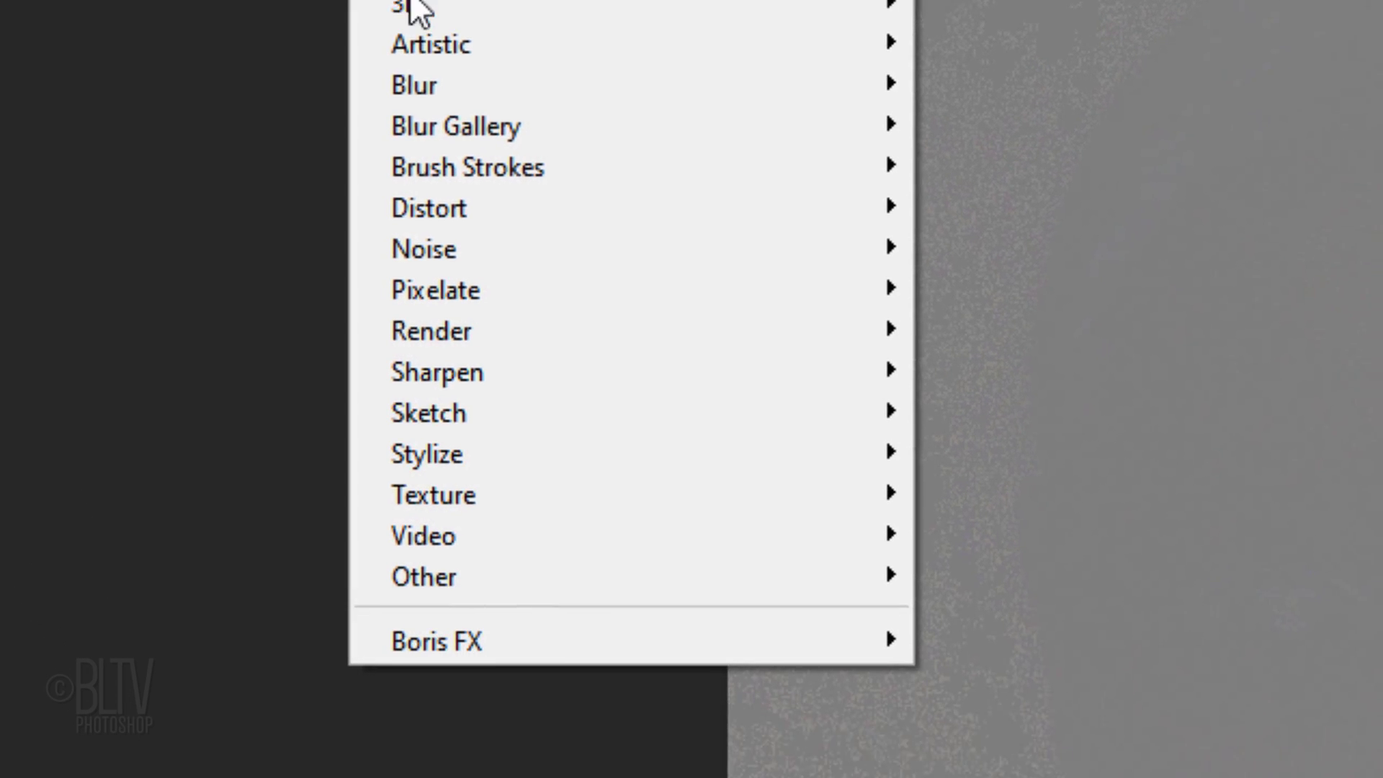
mouse_move(428, 597)
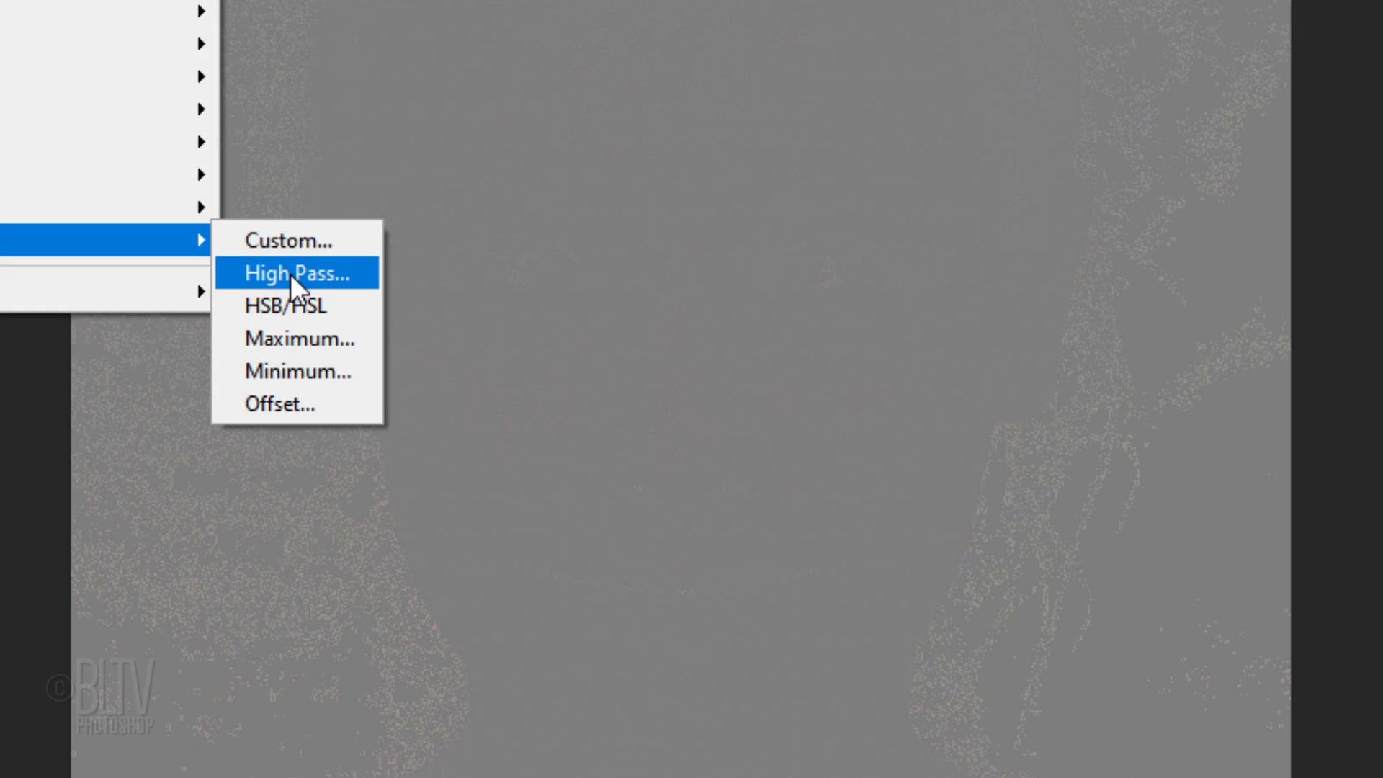
left_click(290, 274)
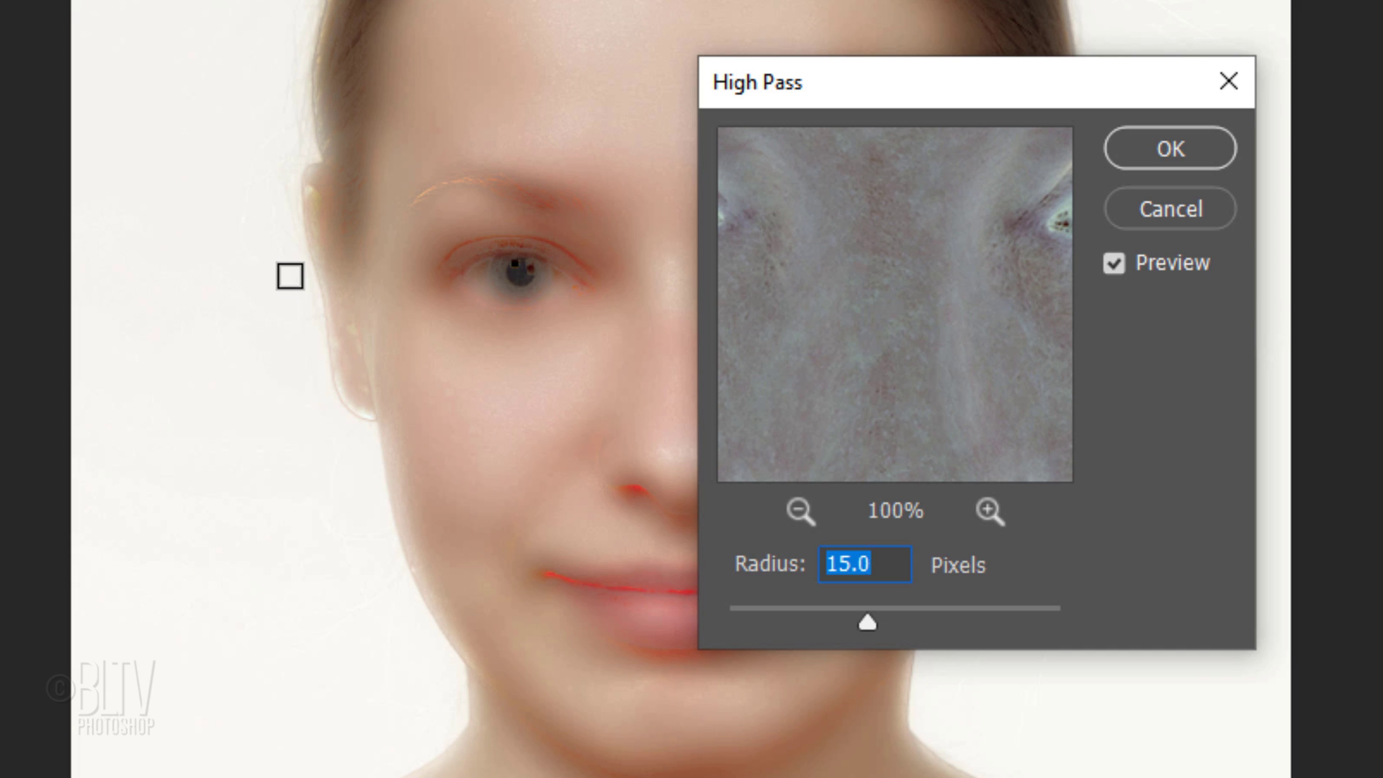
left_click(1165, 160)
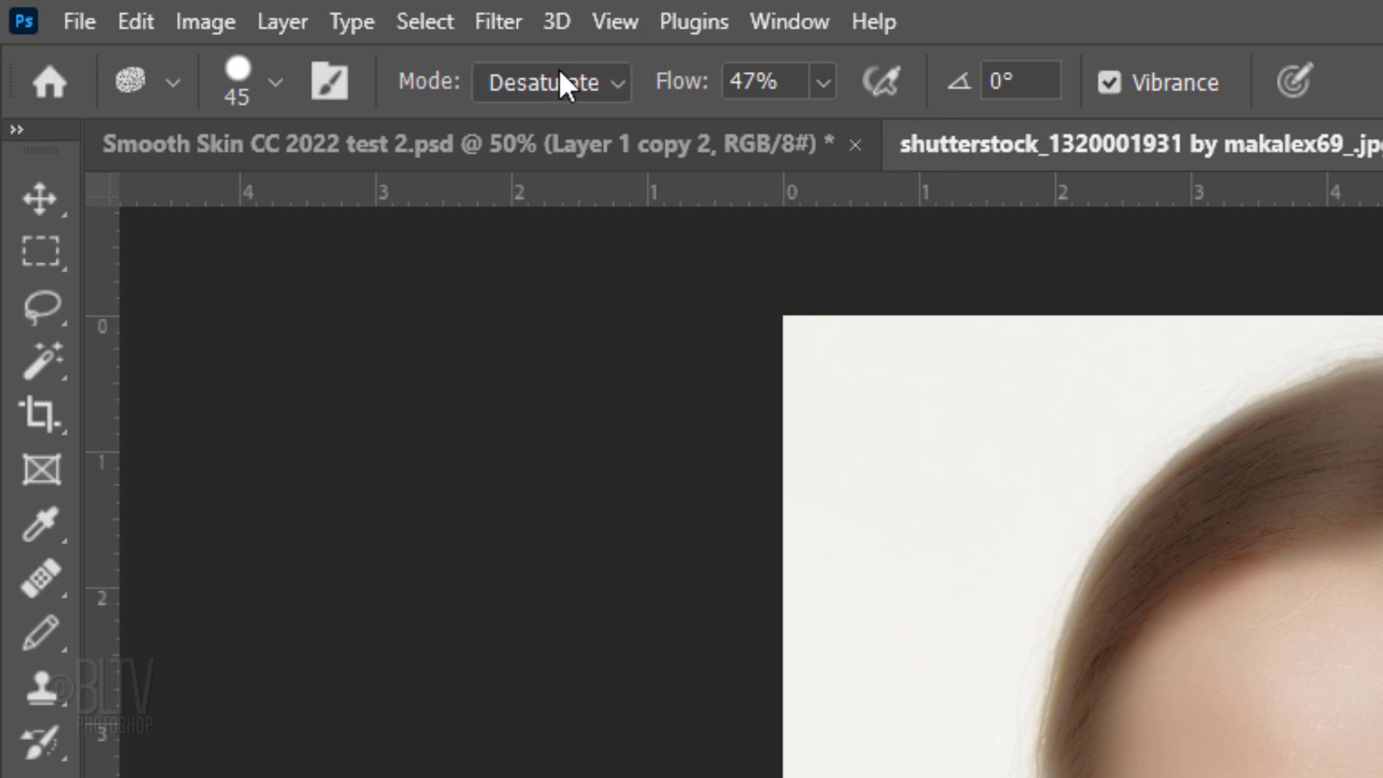
Apply a Gaussian Blur with a 5-pixel radius to the Layer 1 copy
left_click(499, 20)
mouse_move(526, 527)
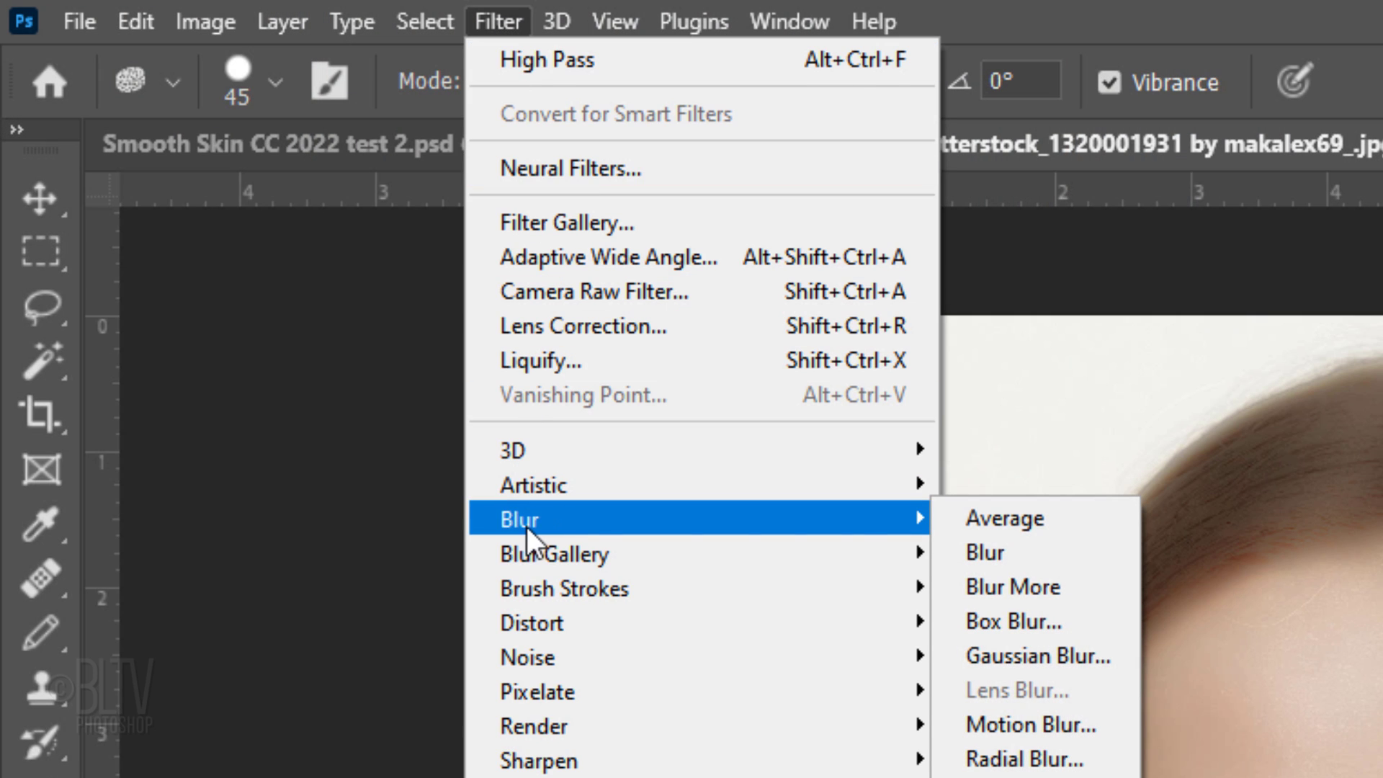
left_click(1029, 669)
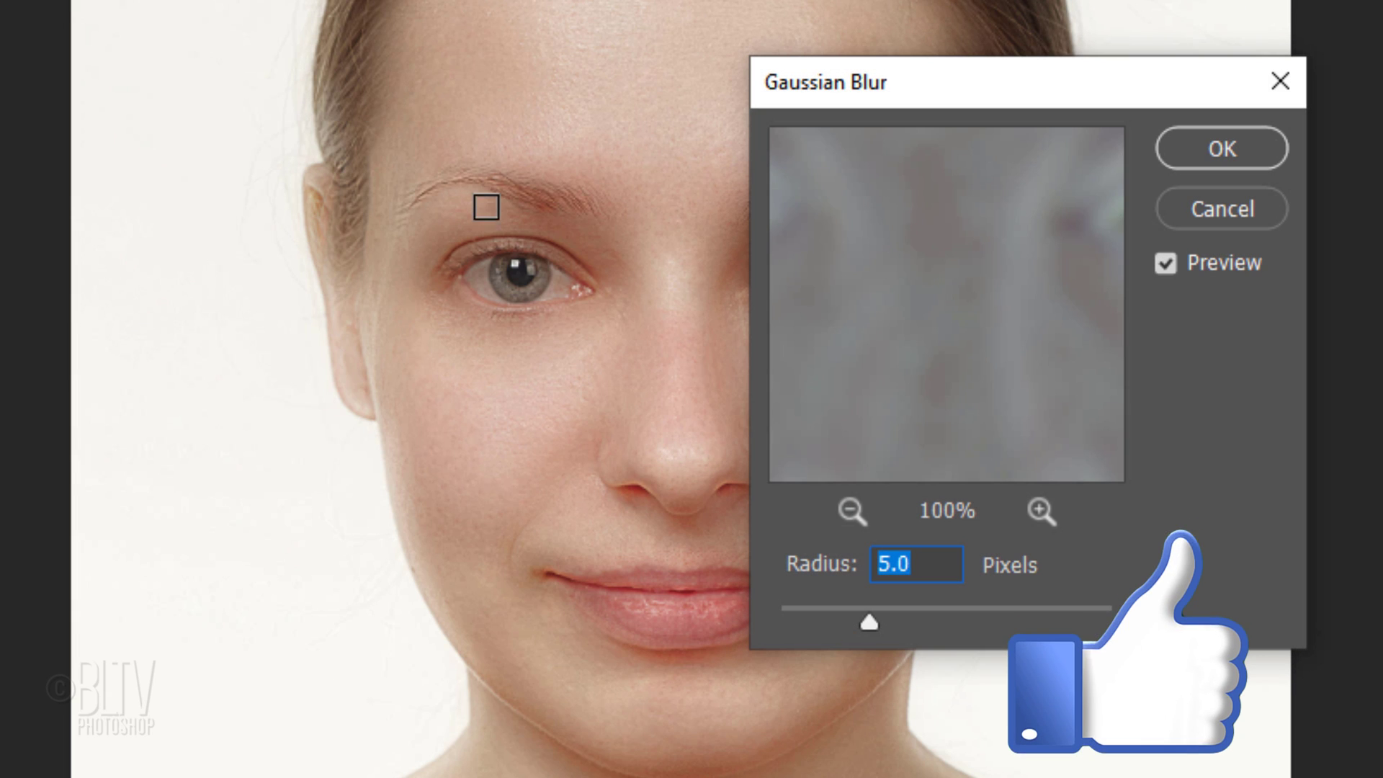
left_click_drag(869, 623, 825, 618)
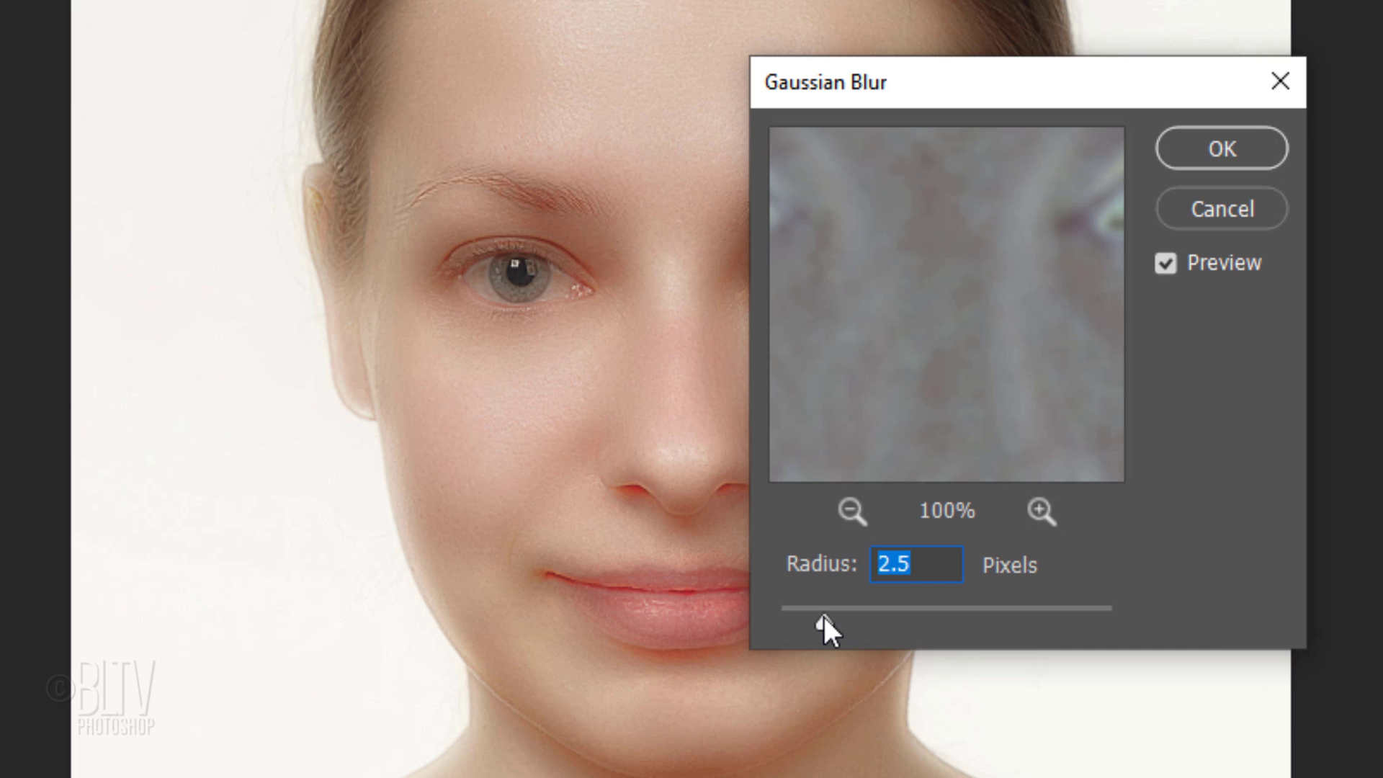
type("5")
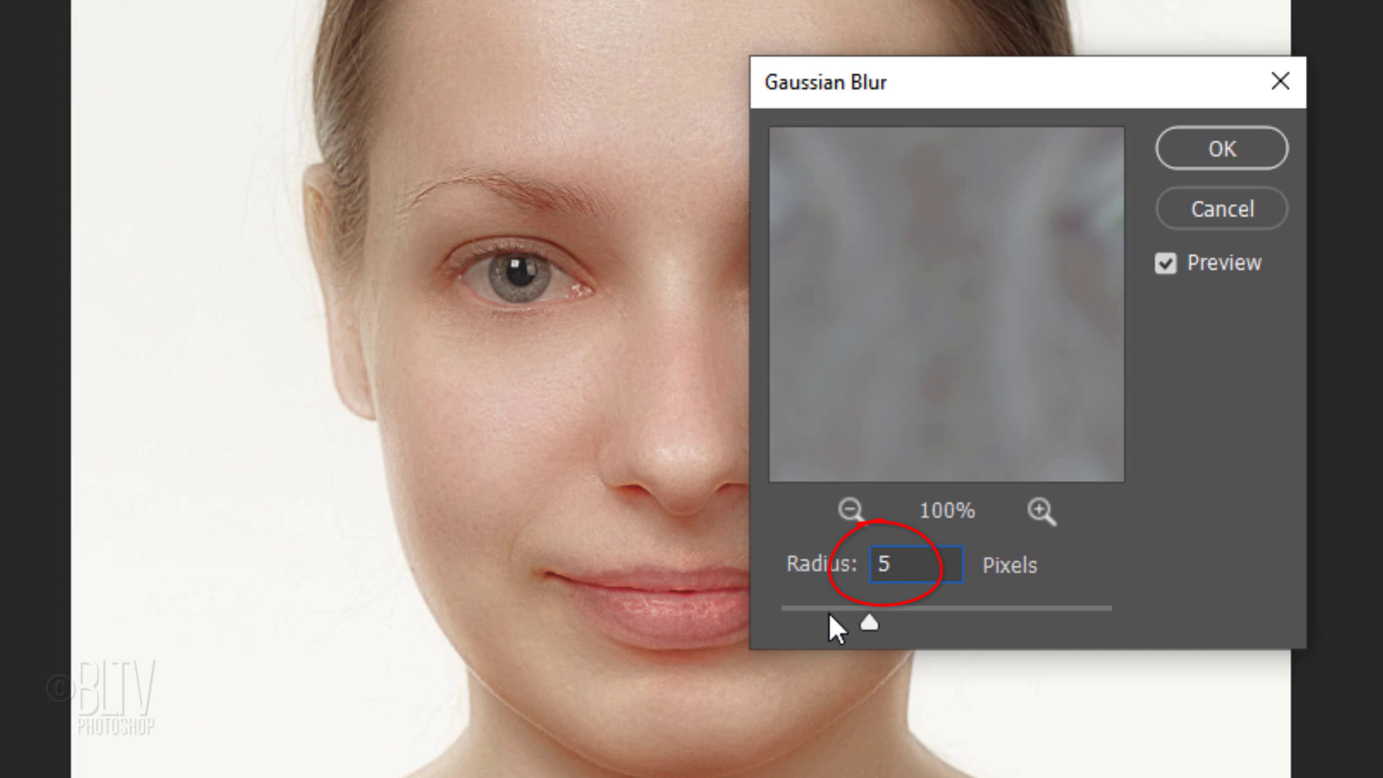
left_click(1222, 148)
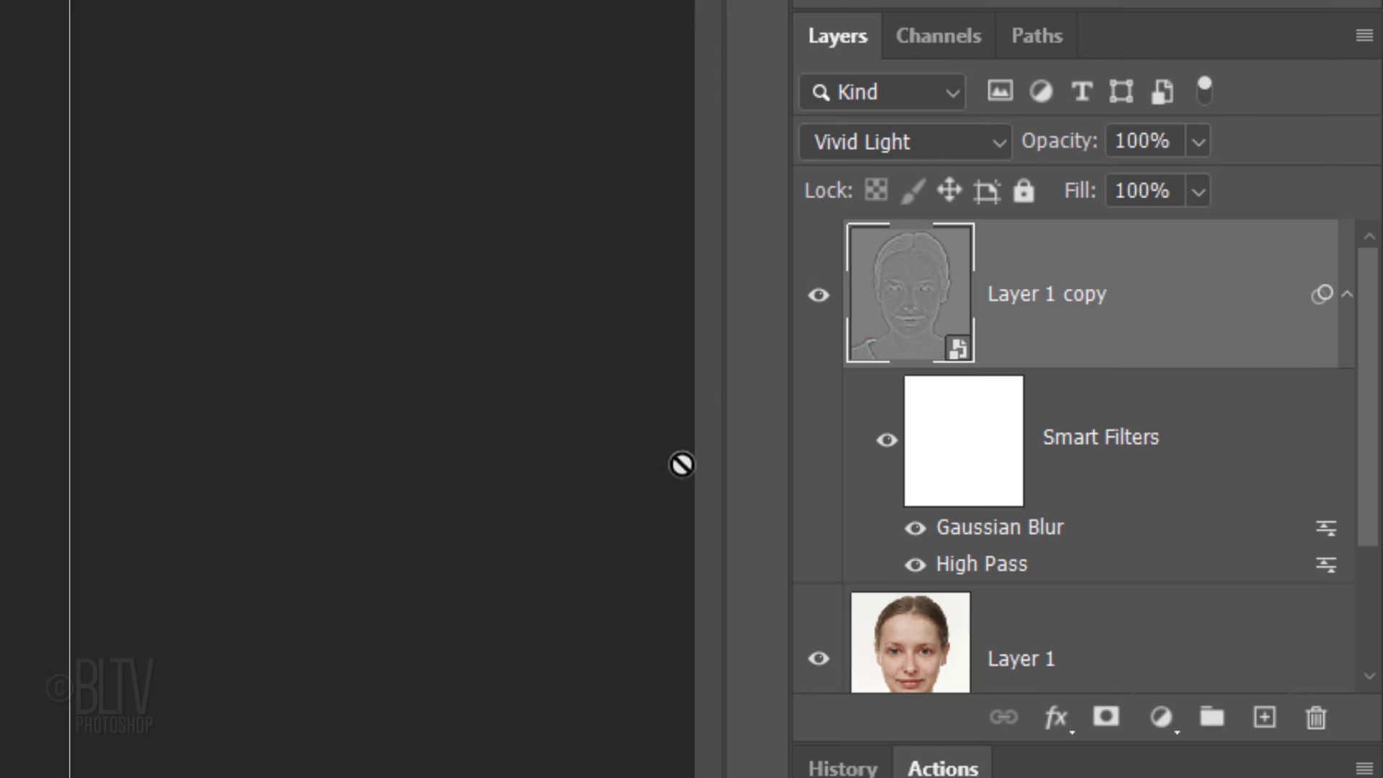
Add a layer mask to Layer 1 copy, reset default colours, and select the Brush Tool
left_click(1105, 718)
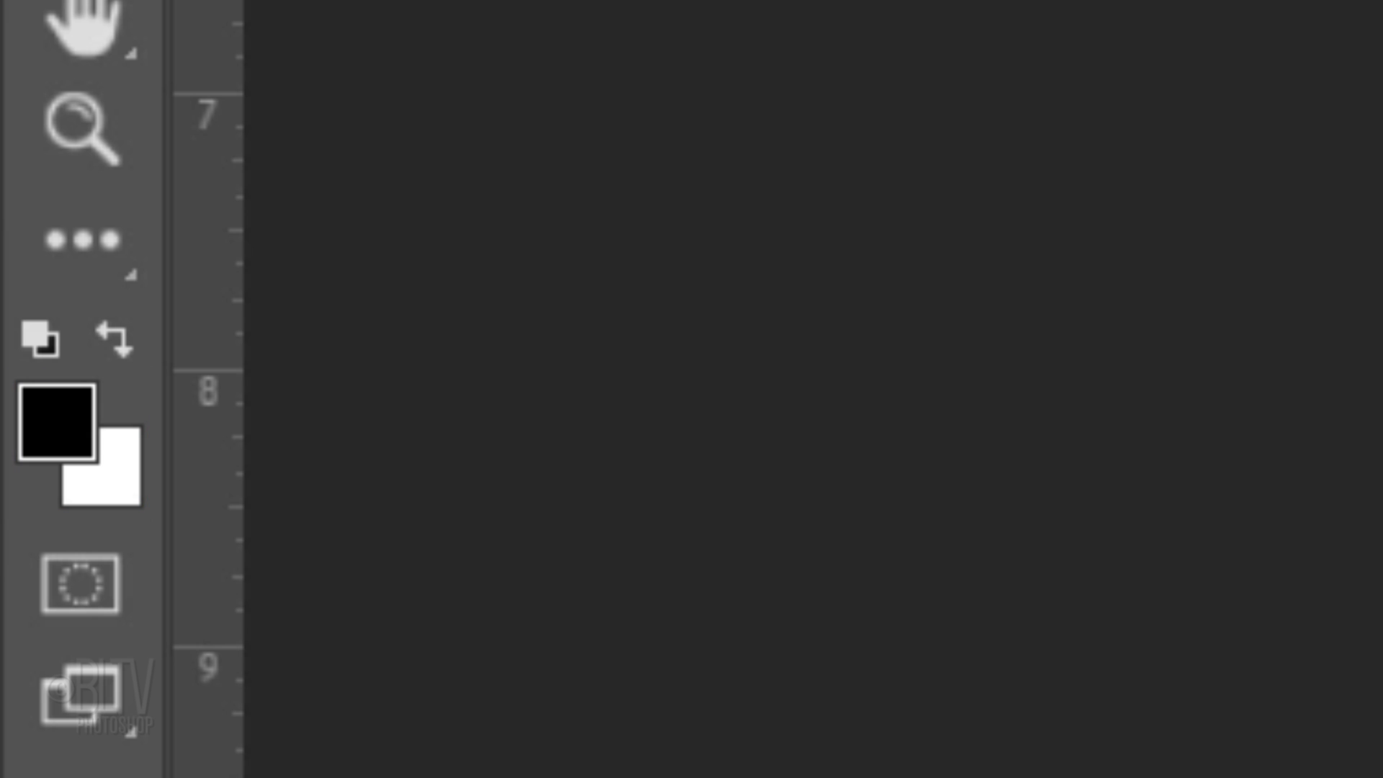
key("d")
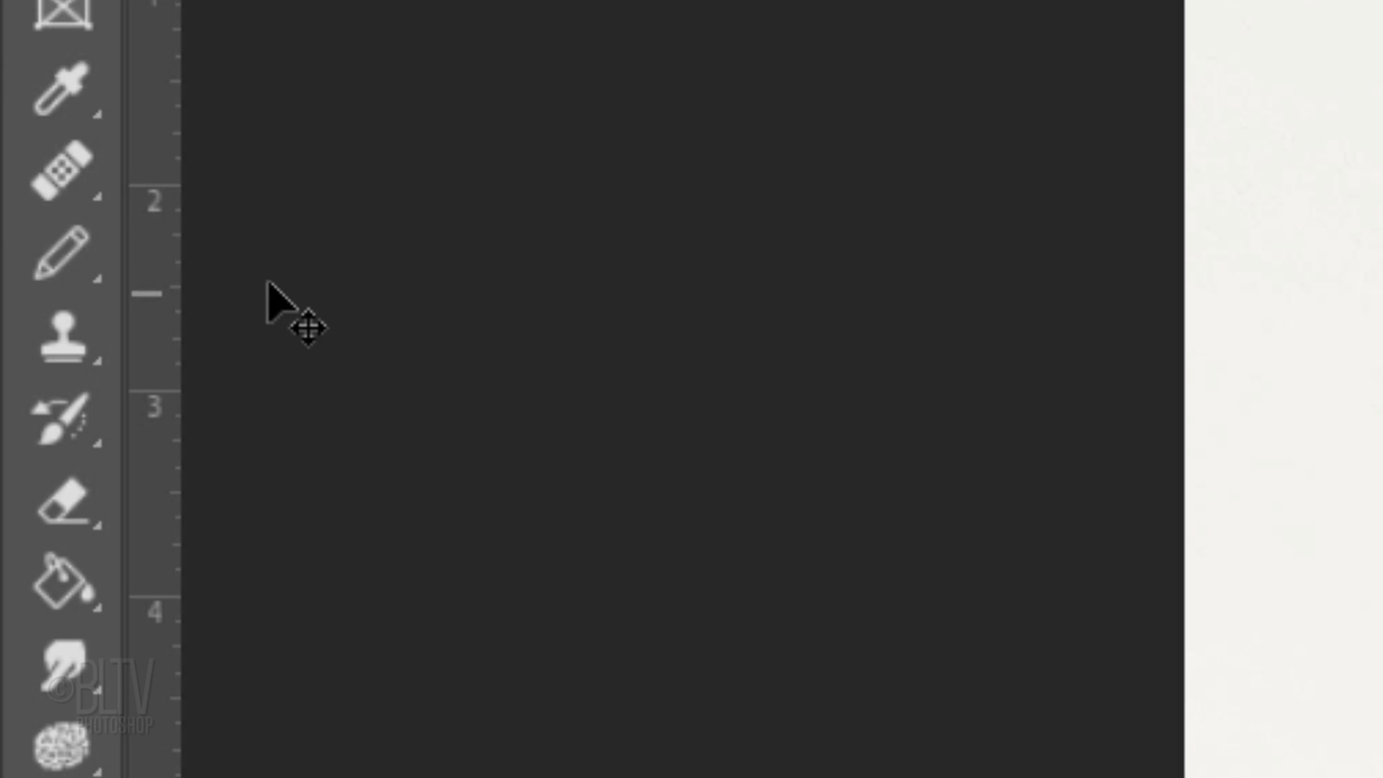
right_click(68, 256)
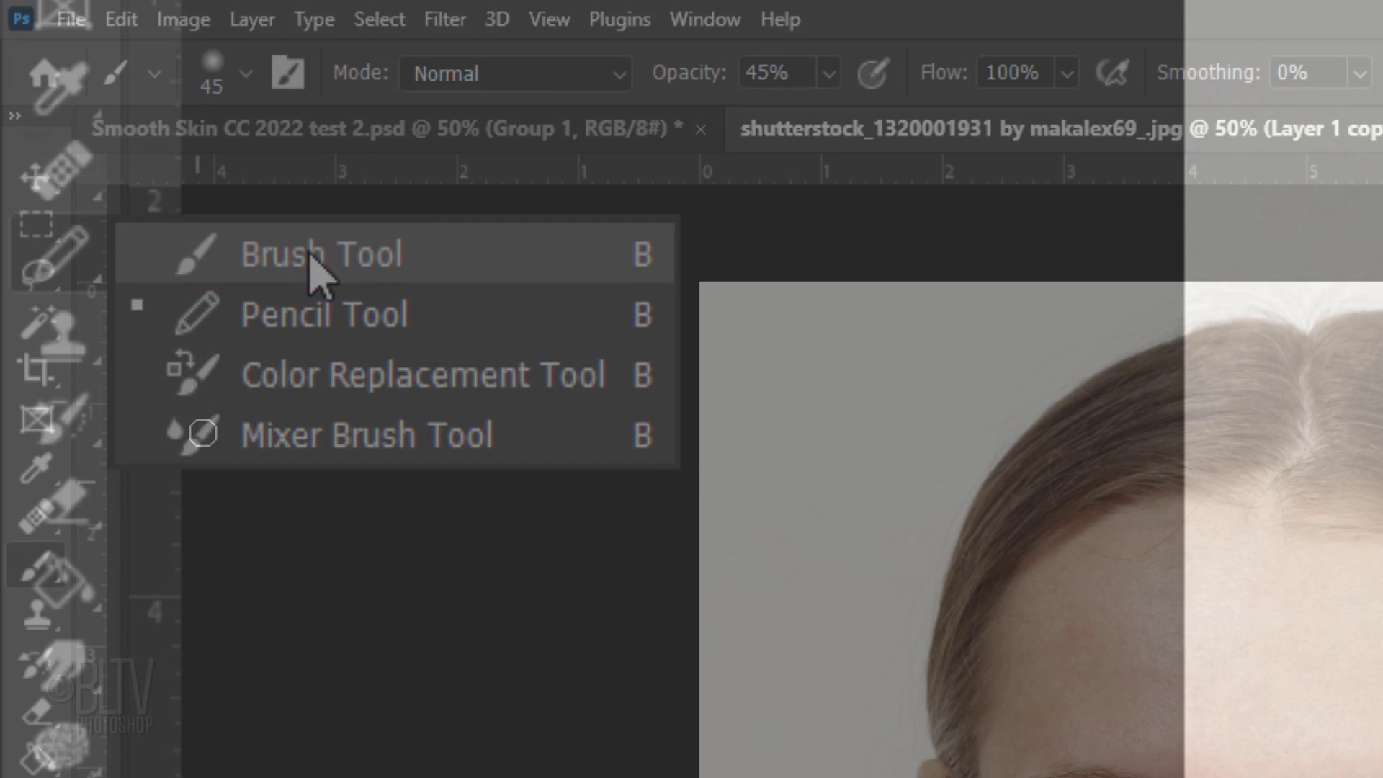
left_click(317, 266)
Use a Soft Round tip at 100% opacity to paint black over the eyes and eyebrows
left_click(246, 75)
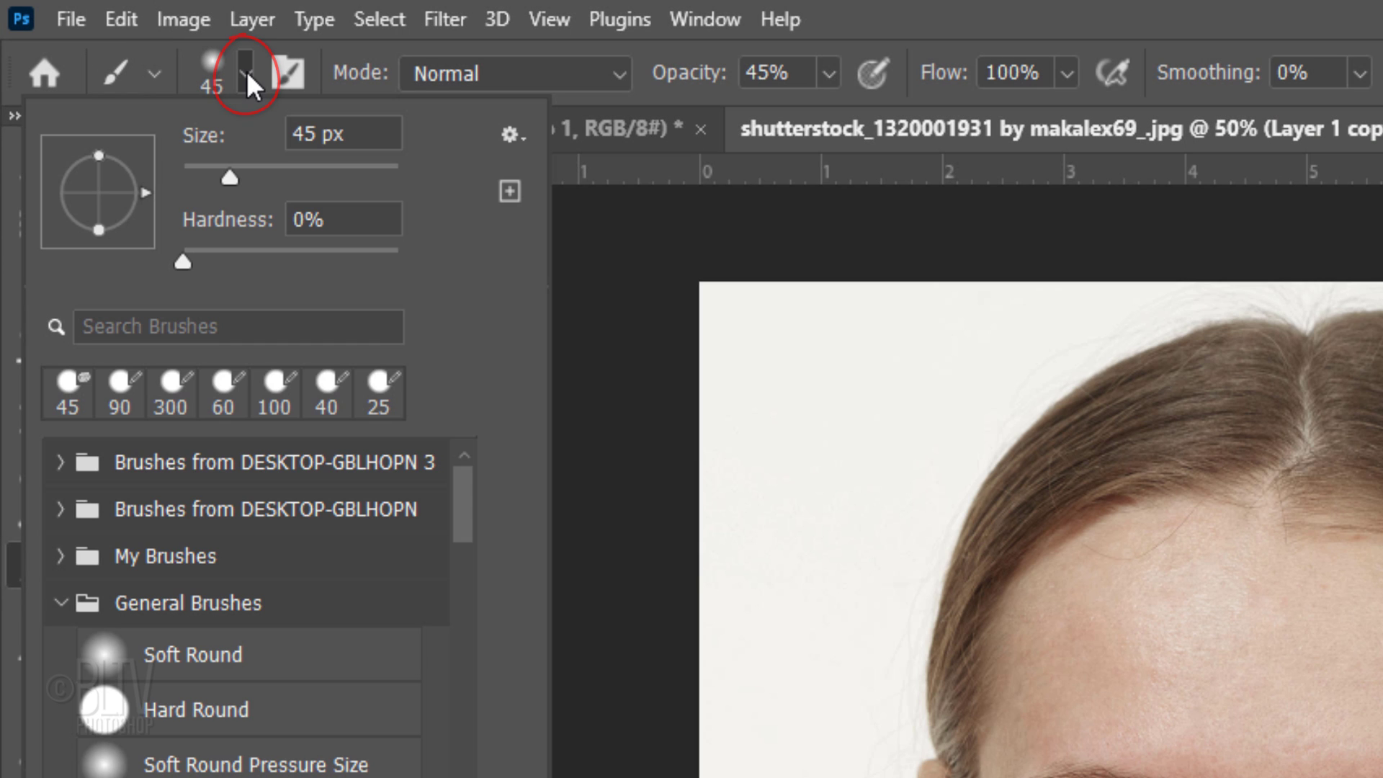
left_click(113, 655)
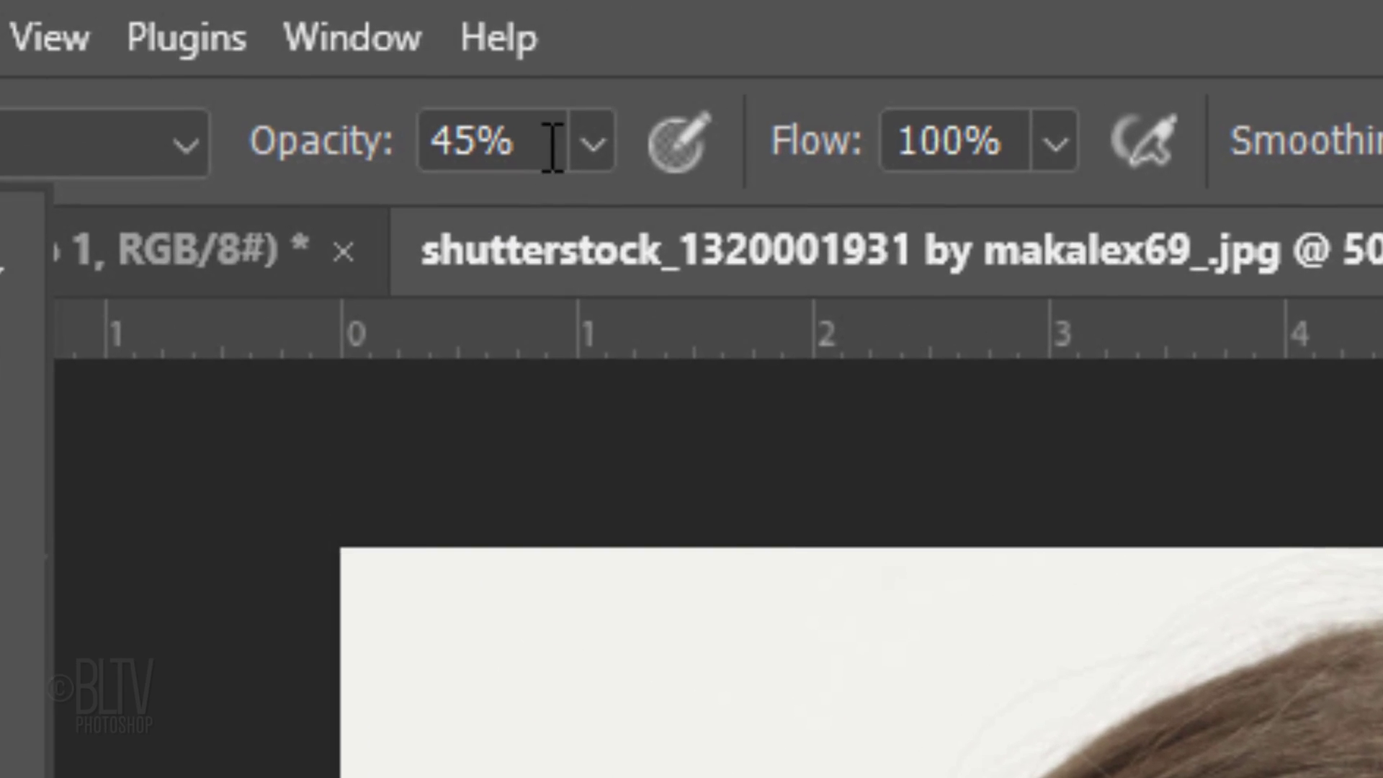
left_click(592, 142)
left_click_drag(582, 216, 855, 247)
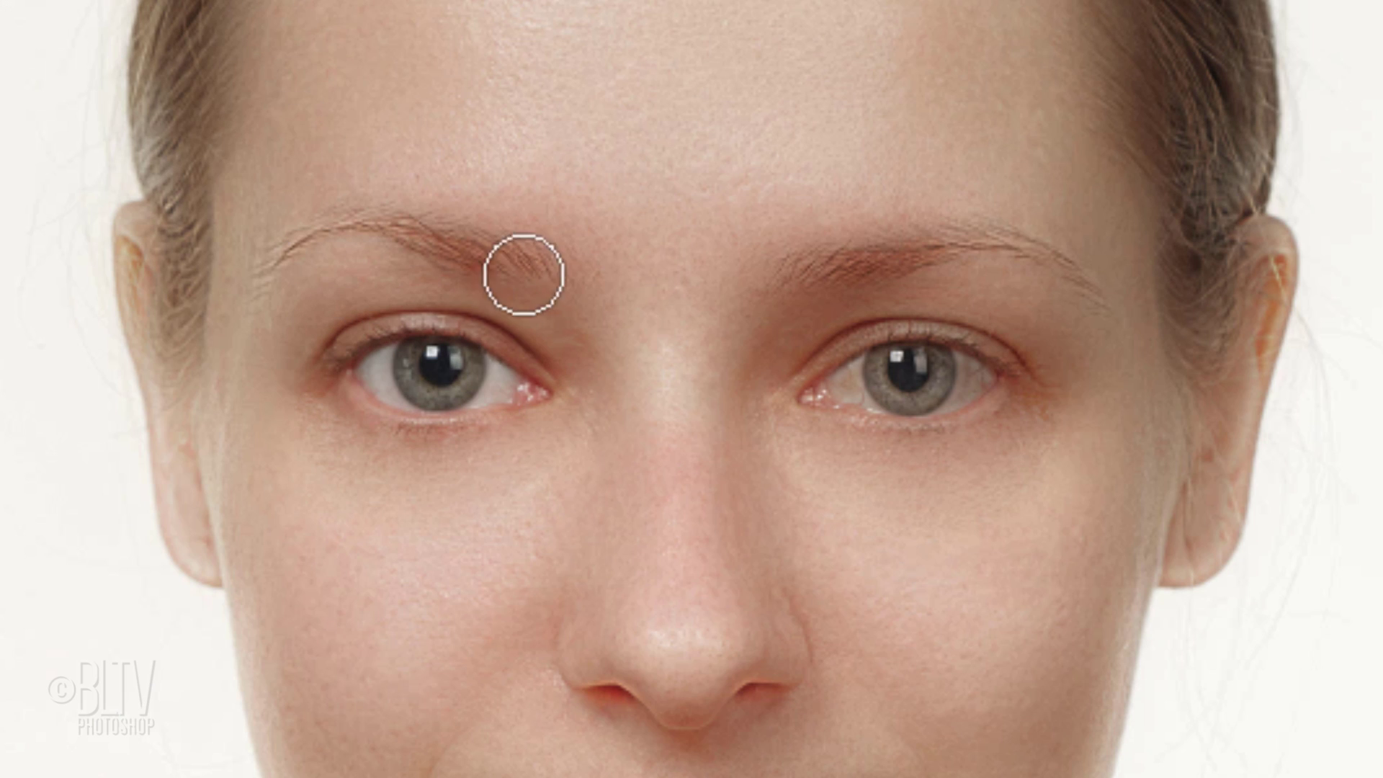
left_click_drag(958, 382, 821, 389)
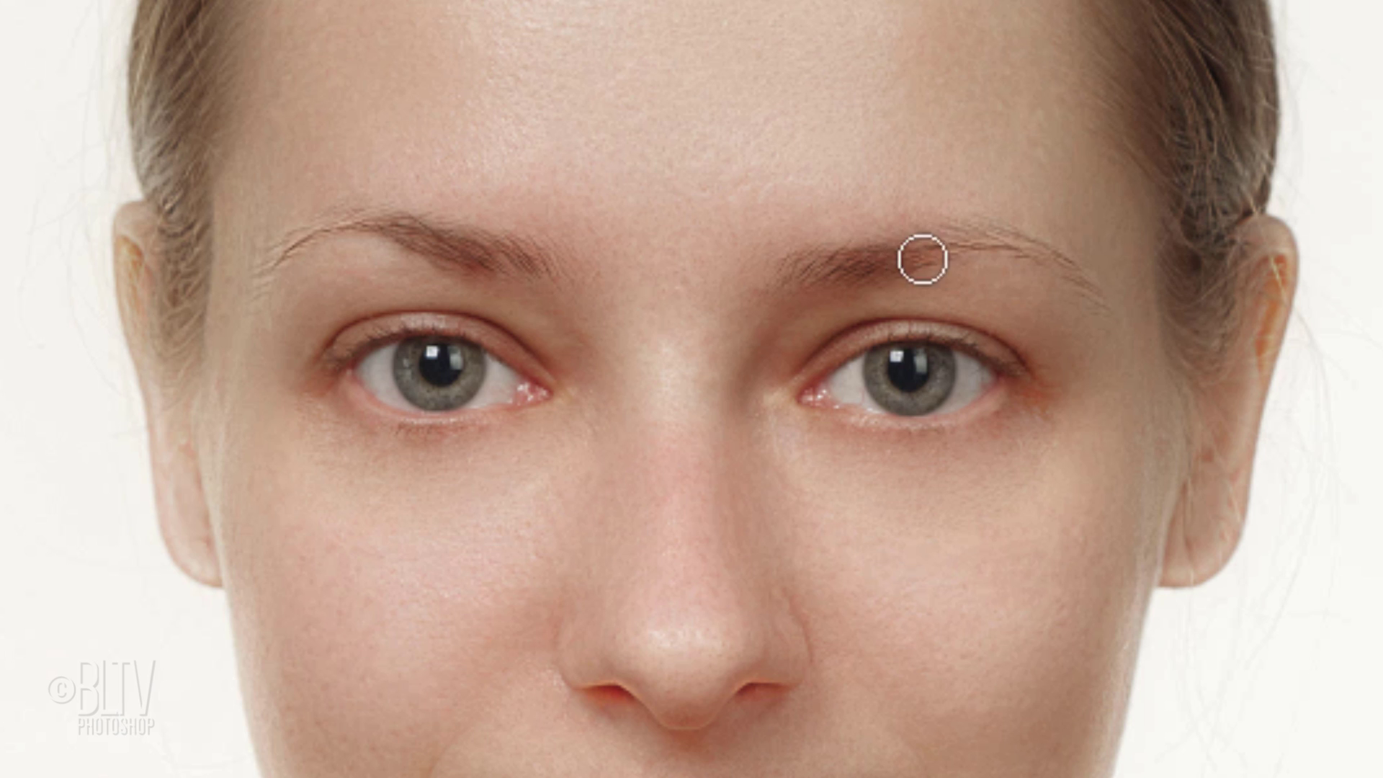